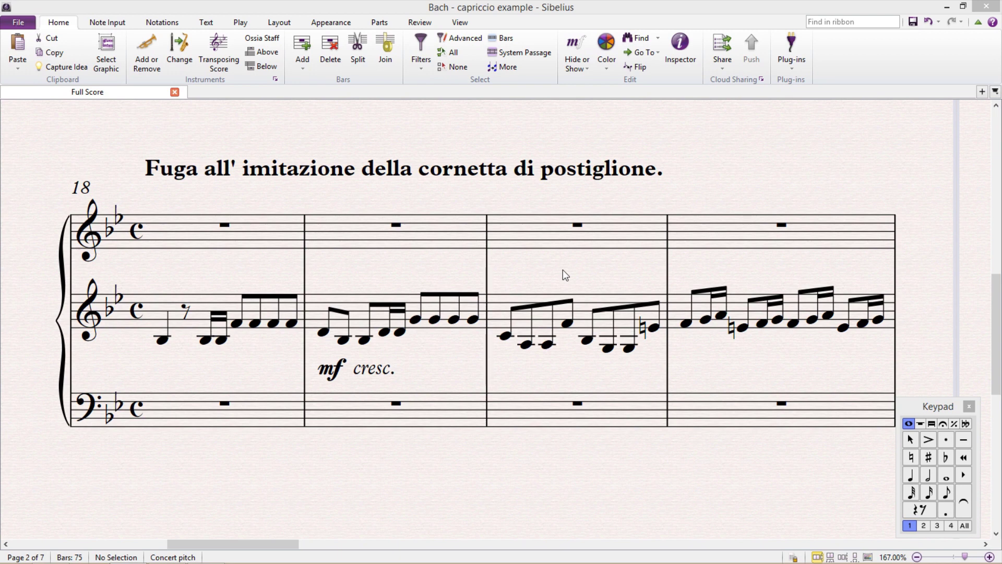
Select bar 20 of the middle staff in the fugue section
{"action": "left_click", "coordinate": [497, 299]}
Extend the selection to bars 19–20, filter to notes, and cycle them through voices back to voice 1
{"action": "left_click", "coordinate": [365, 303], "text": "shift"}
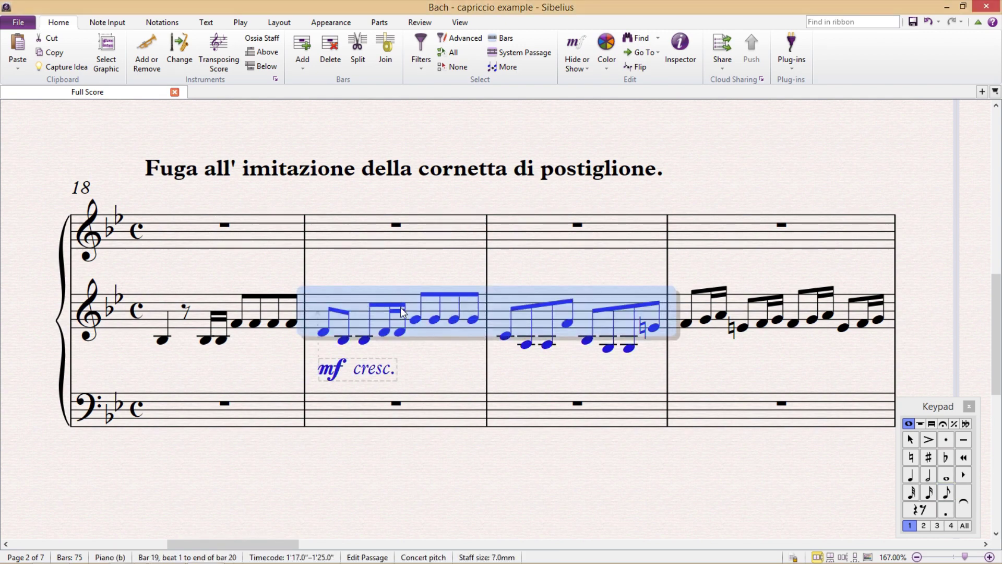
{"action": "key", "text": "ctrl+alt+1"}
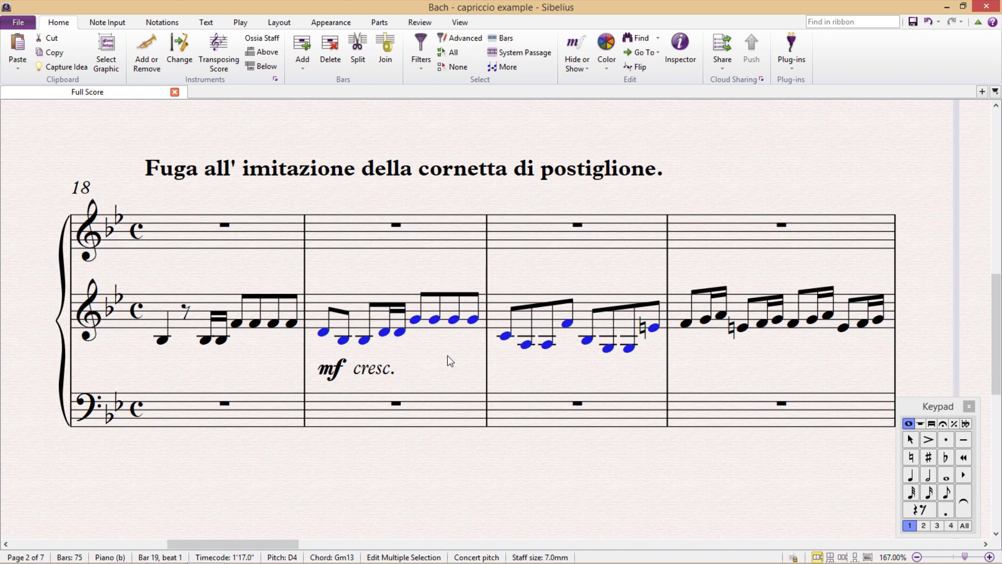
{"action": "key", "text": "alt+2"}
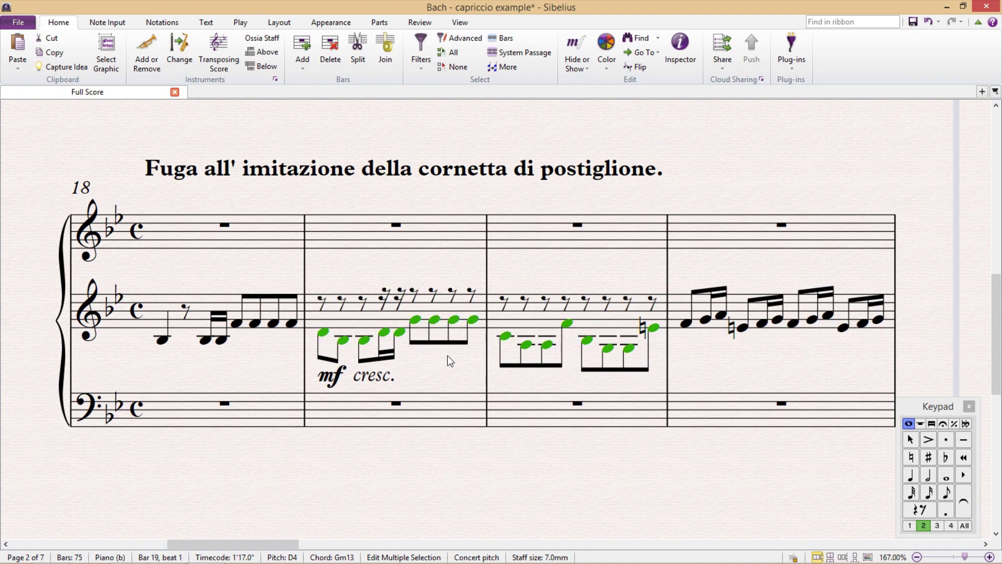
{"action": "key", "text": "alt+3"}
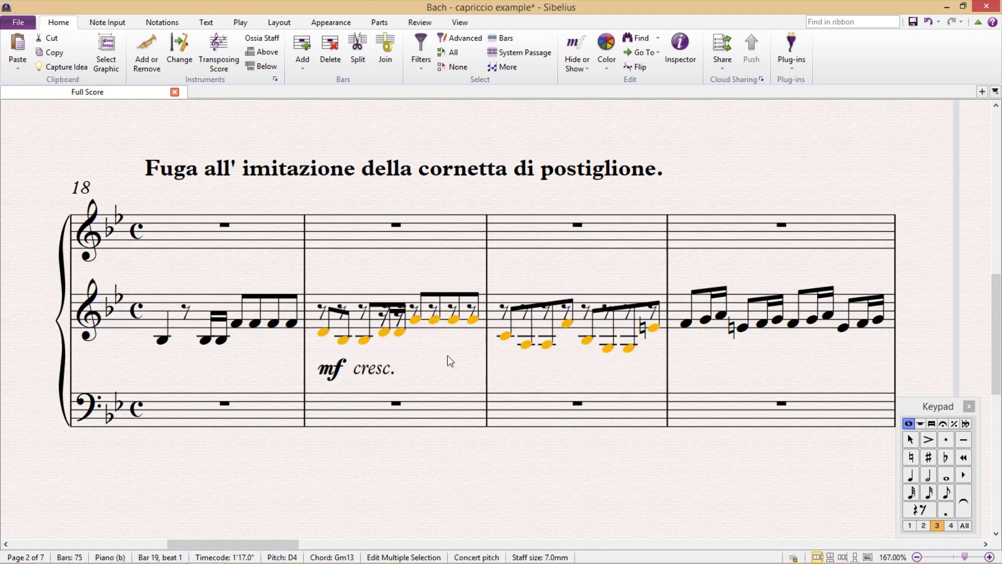
{"action": "key", "text": "alt+4"}
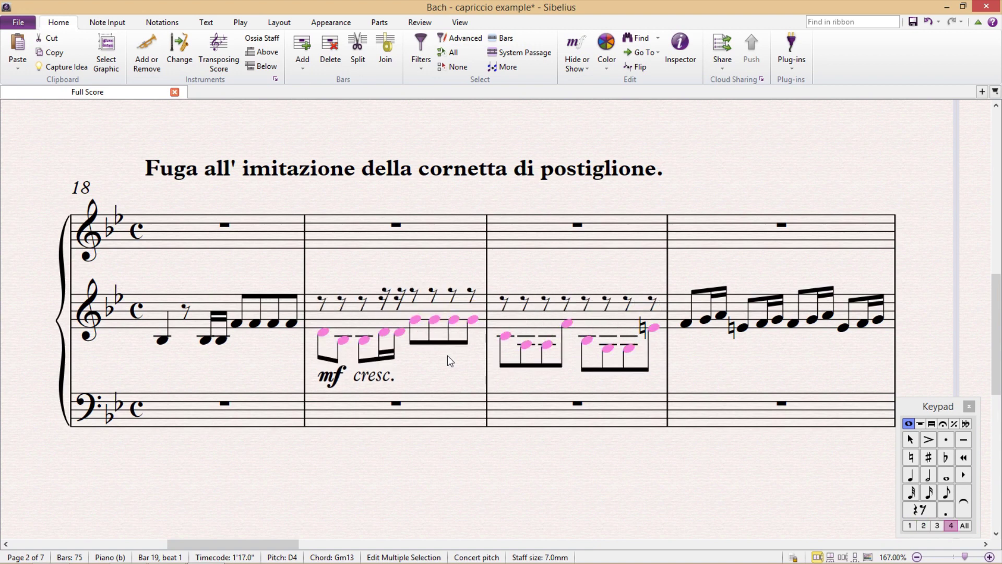
{"action": "key", "text": "alt+1"}
Make the bar 19 mf cresc. marking apply to all voices
{"action": "left_click", "coordinate": [373, 374]}
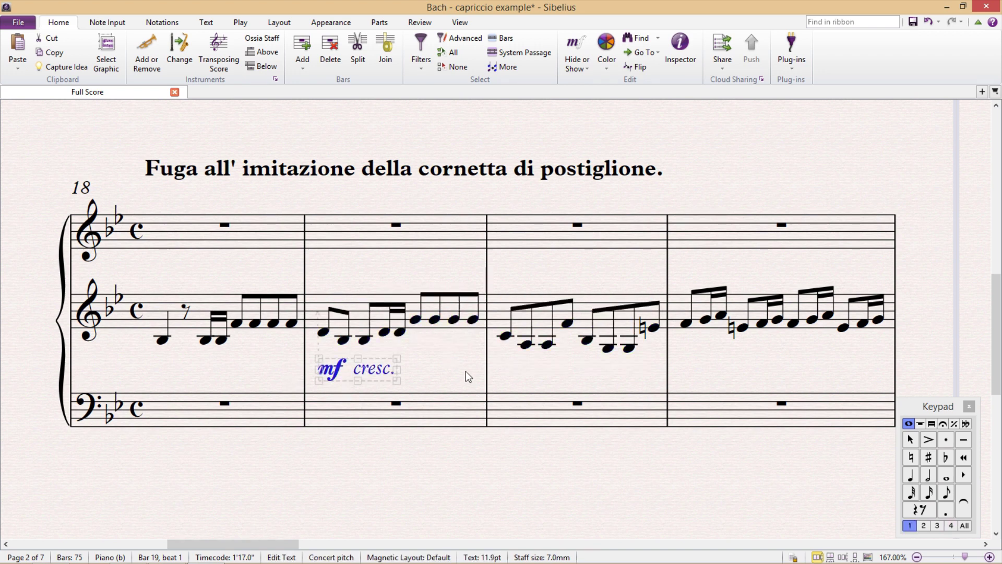
{"action": "key", "text": "alt+5"}
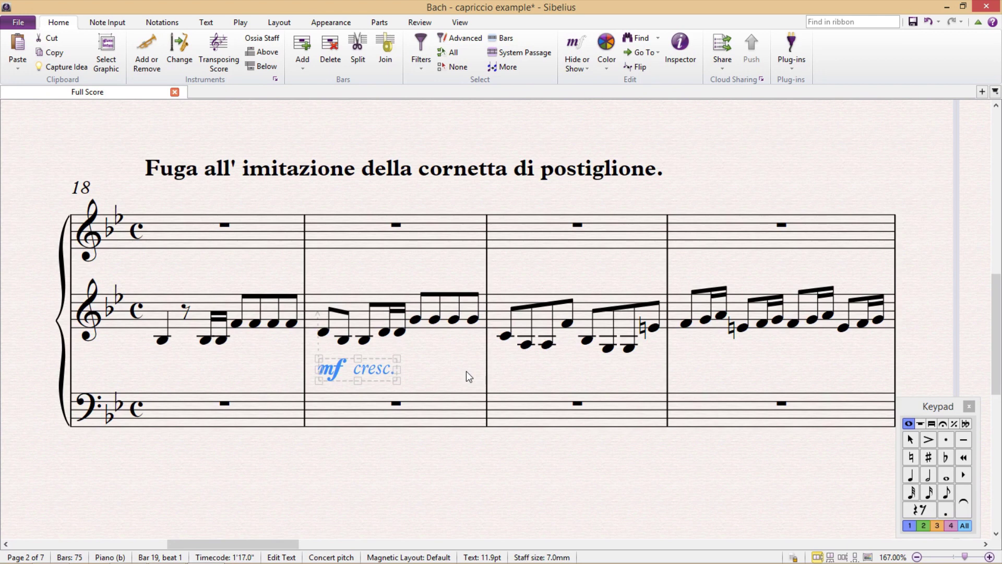
{"action": "left_click", "coordinate": [466, 372]}
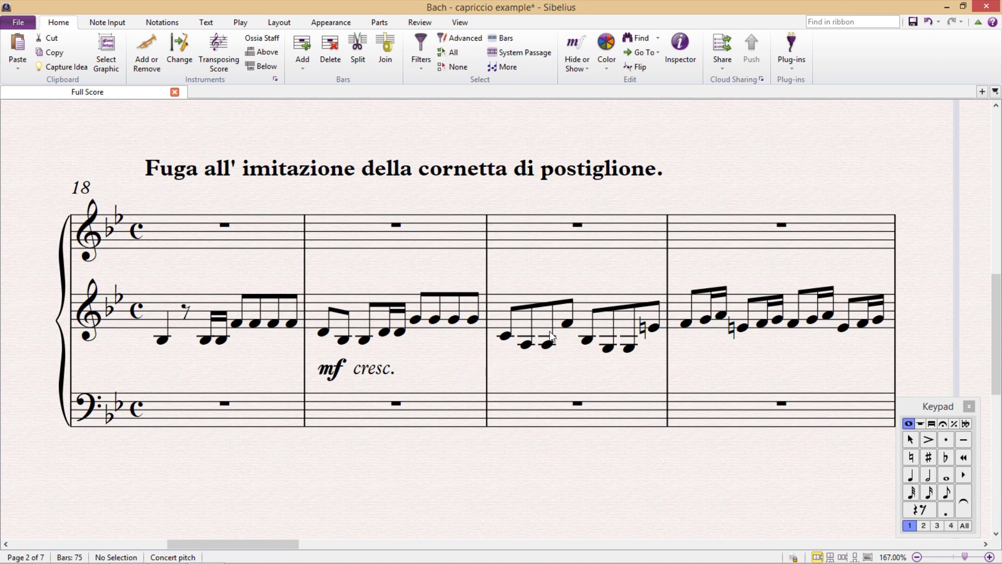
{"action": "left_click", "coordinate": [582, 305]}
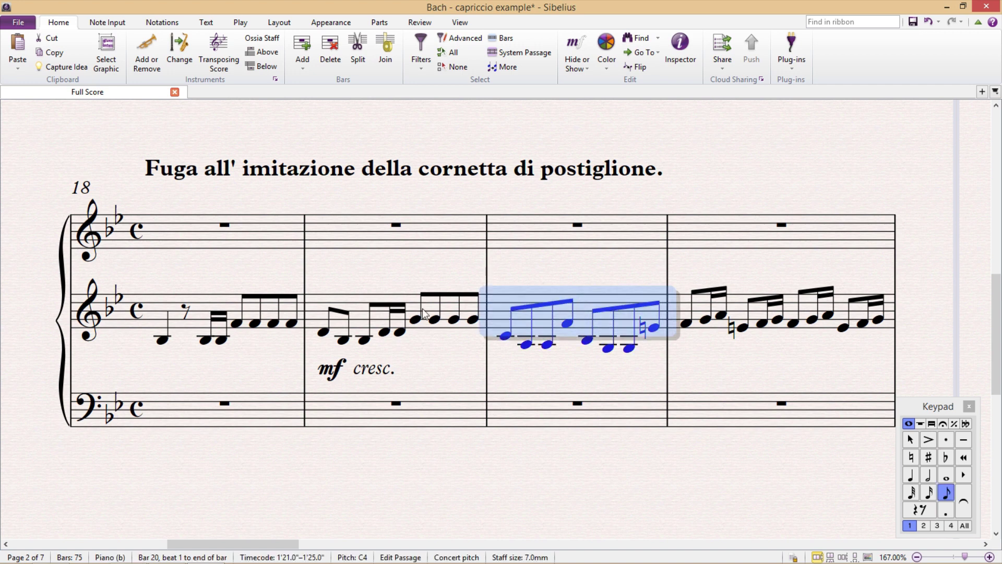
{"action": "left_click", "coordinate": [351, 308], "text": "shift"}
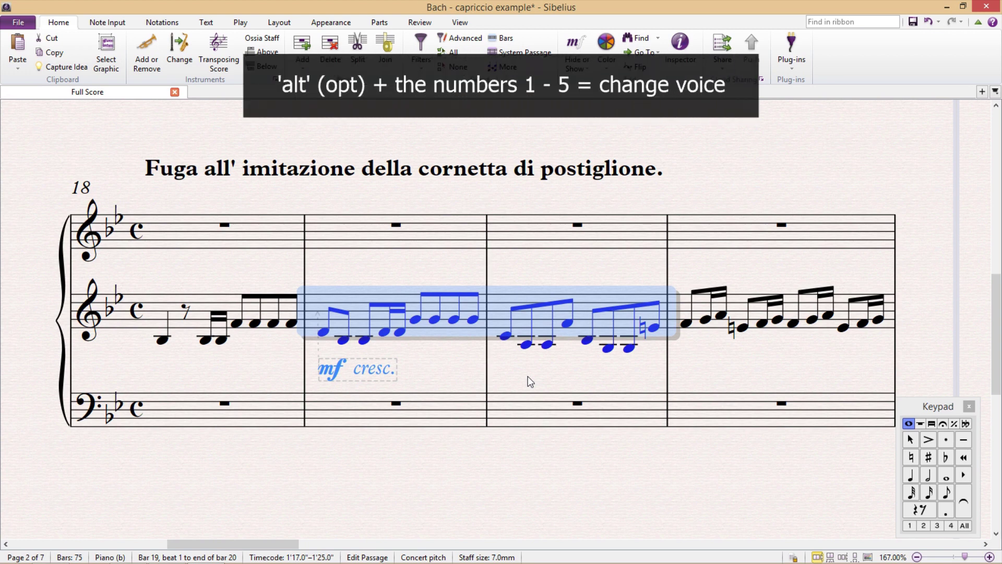
{"action": "key", "text": "alt+4"}
{"action": "key", "text": "alt+1"}
{"action": "key", "text": "alt+3"}
{"action": "key", "text": "alt+1"}
{"action": "key", "text": "alt+3"}
{"action": "key", "text": "alt+2"}
{"action": "key", "text": "alt+4"}
{"action": "key", "text": "alt+2"}
{"action": "key", "text": "alt+4"}
{"action": "key", "text": "alt+2"}
{"action": "key", "text": "alt+1"}
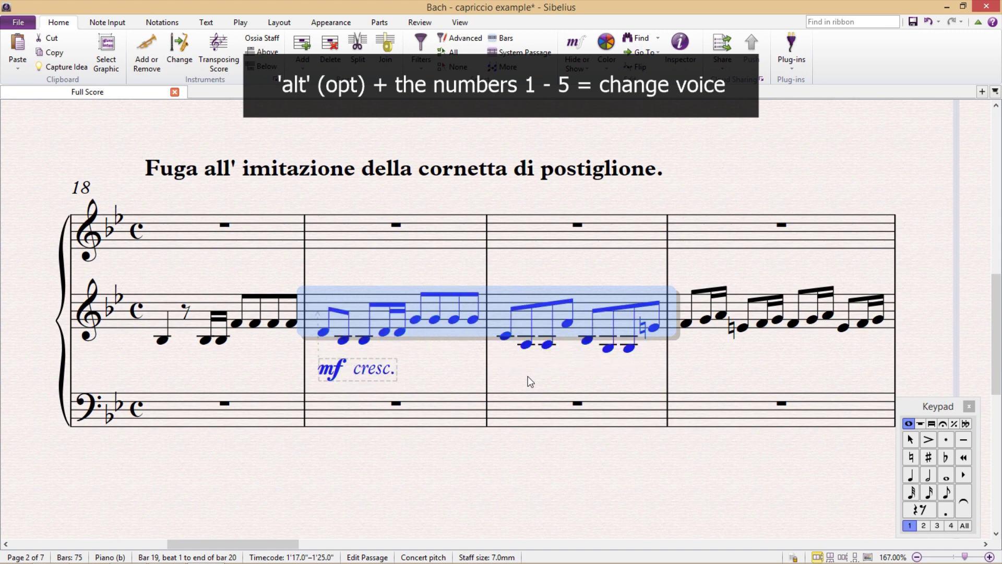
{"action": "left_click", "coordinate": [428, 370]}
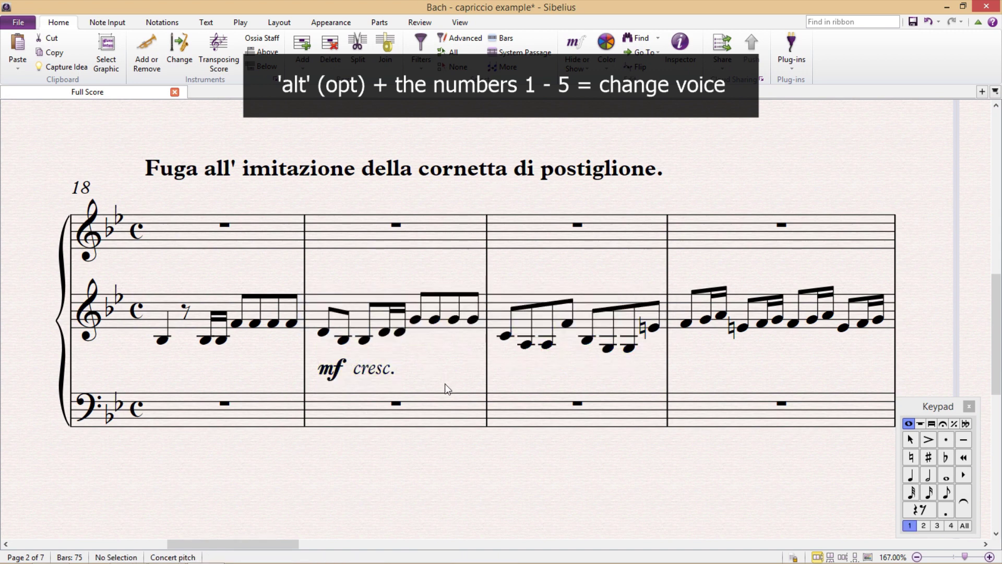
Enter bass-staff eighth notes C3, D3, E3, G3, F3, C3, F3 in bar 19, then G3
{"action": "left_click", "coordinate": [947, 499]}
{"action": "left_click", "coordinate": [319, 411]}
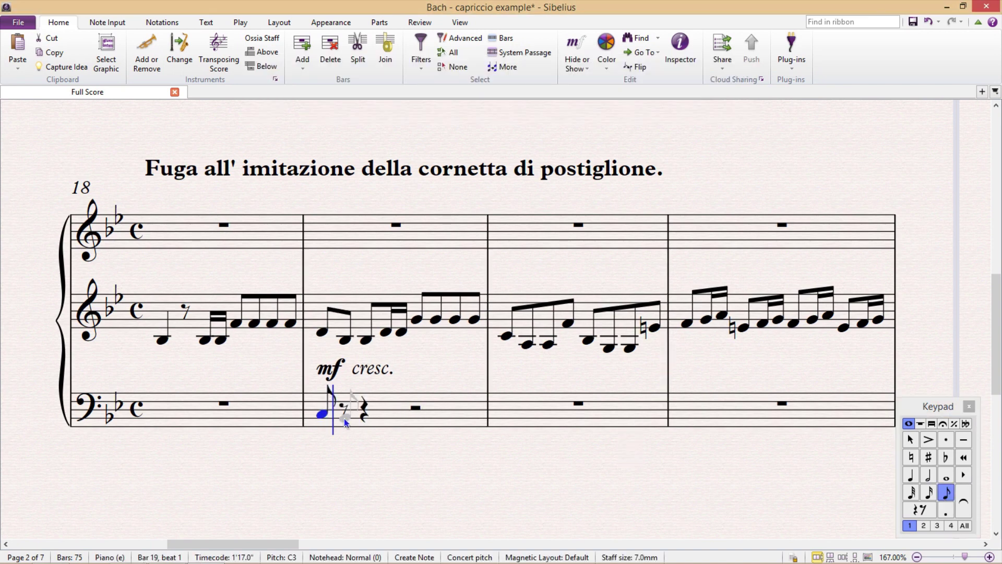
{"action": "key", "text": "d"}
{"action": "key", "text": "e"}
{"action": "key", "text": "g"}
{"action": "key", "text": "f"}
Add a voice 2 eighth-note line (E, F, G, D, F, D, F, G) through bars 20–21
{"action": "key", "text": "d"}
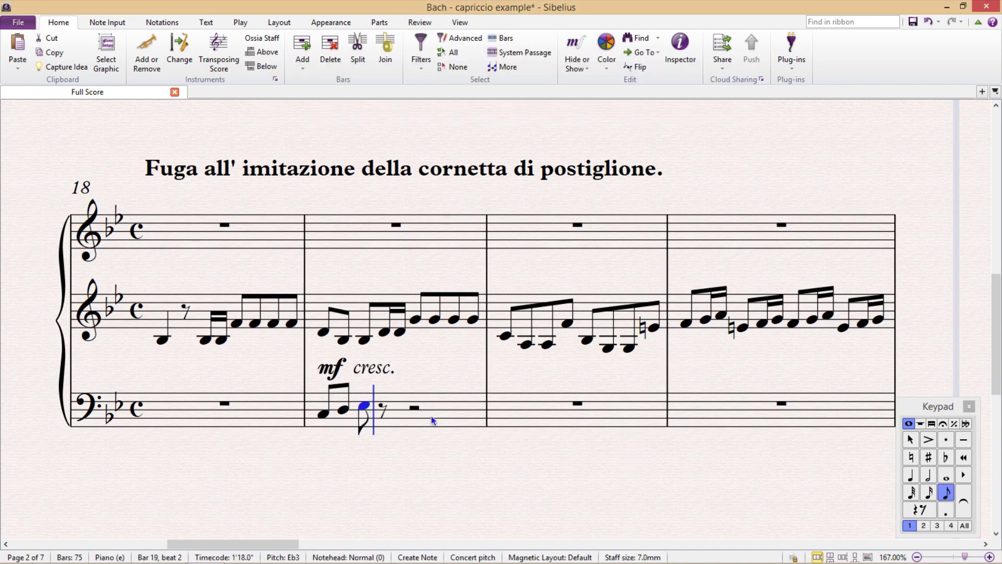
{"action": "key", "text": "c"}
{"action": "key", "text": "f"}
{"action": "key", "text": "g"}
{"action": "key", "text": "alt+2"}
{"action": "key", "text": "e"}
{"action": "key", "text": "f"}
{"action": "key", "text": "g"}
{"action": "key", "text": "d"}
{"action": "key", "text": "f"}
Add a short voice 3 line starting on A3 in bar 21, then end note entry
{"action": "key", "text": "d"}
{"action": "key", "text": "f"}
{"action": "key", "text": "f"}
{"action": "key", "text": "g"}
{"action": "key", "text": "f"}
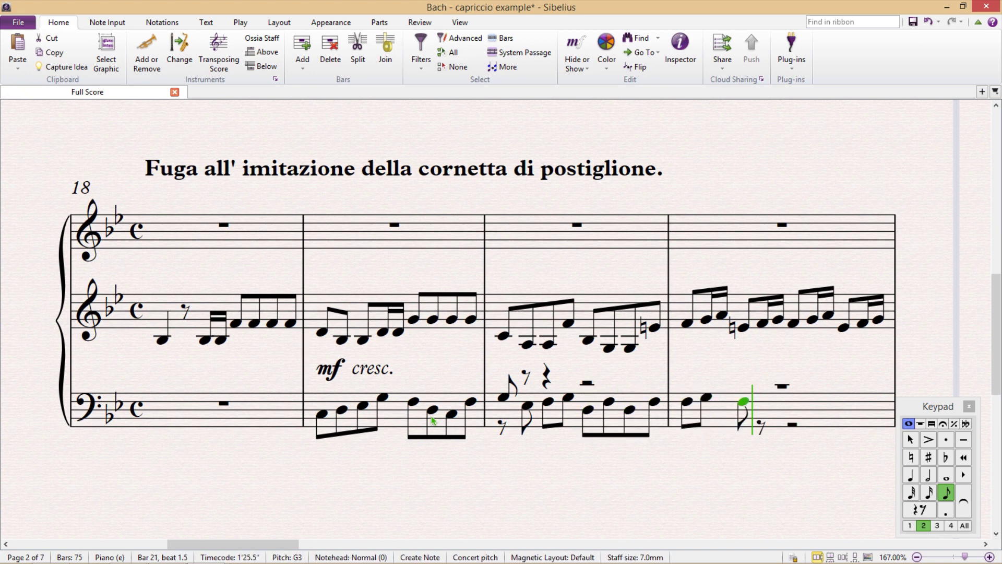
{"action": "key", "text": "alt+3"}
{"action": "key", "text": "a"}
{"action": "key", "text": "g"}
{"action": "key", "text": "e"}
{"action": "key", "text": "d"}
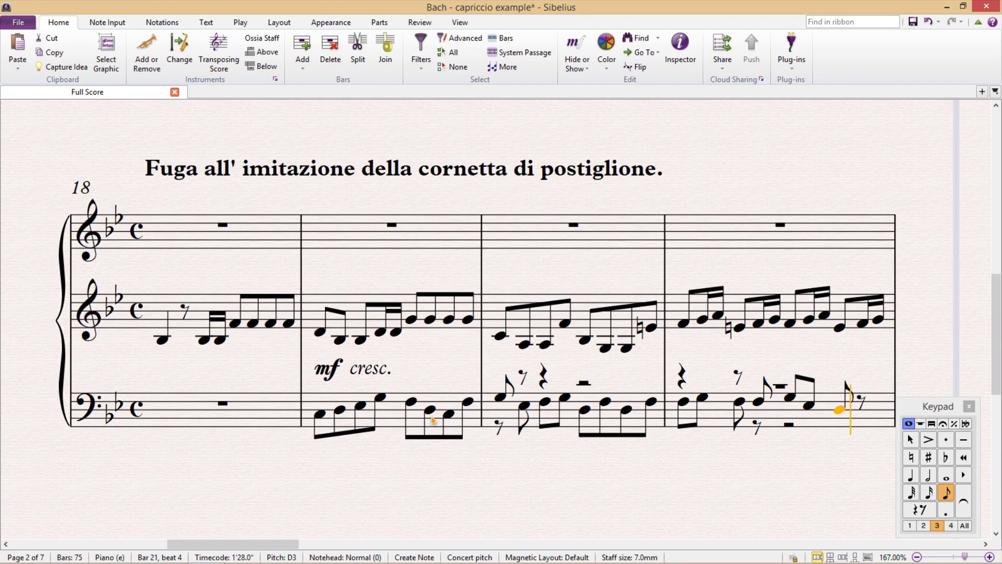
{"action": "key", "text": "Escape"}
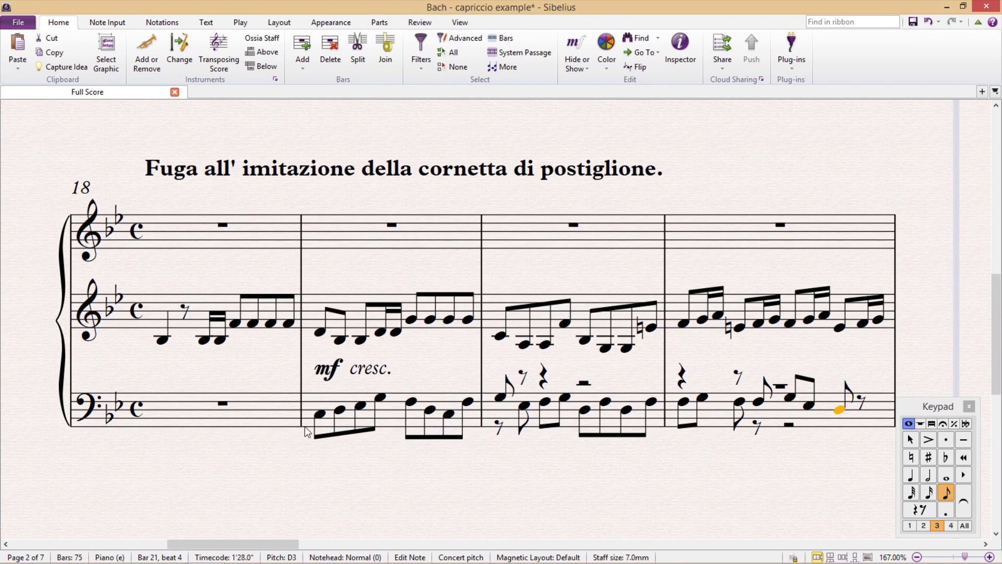
Navigate to page 1 with the CAPRICCIO title and zoom in to 107% on the opening bars
{"action": "scroll", "coordinate": [307, 431], "scroll_direction": "down", "scroll_amount": 3}
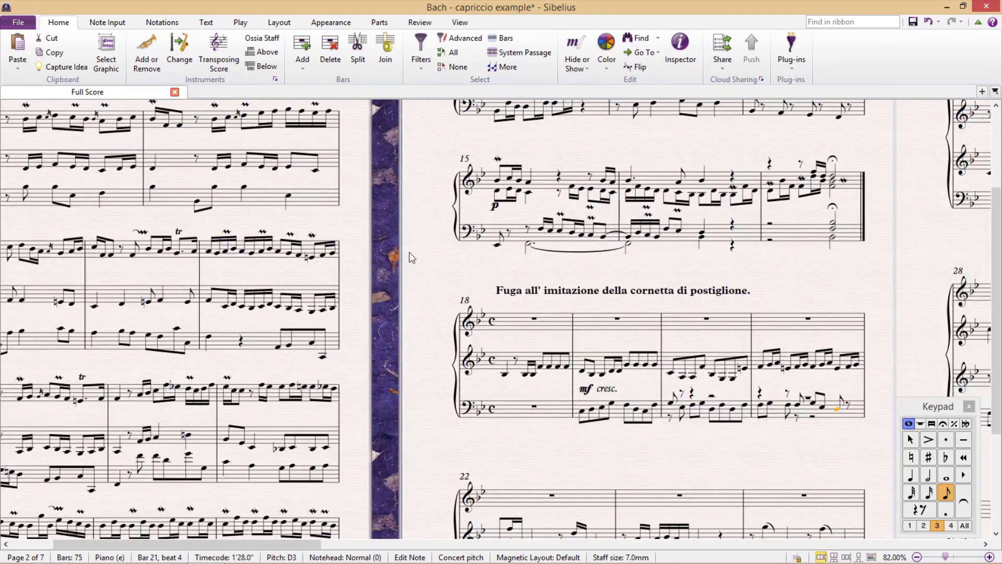
{"action": "left_click_drag", "start_coordinate": [409, 250], "coordinate": [699, 375]}
{"action": "key", "text": "Escape"}
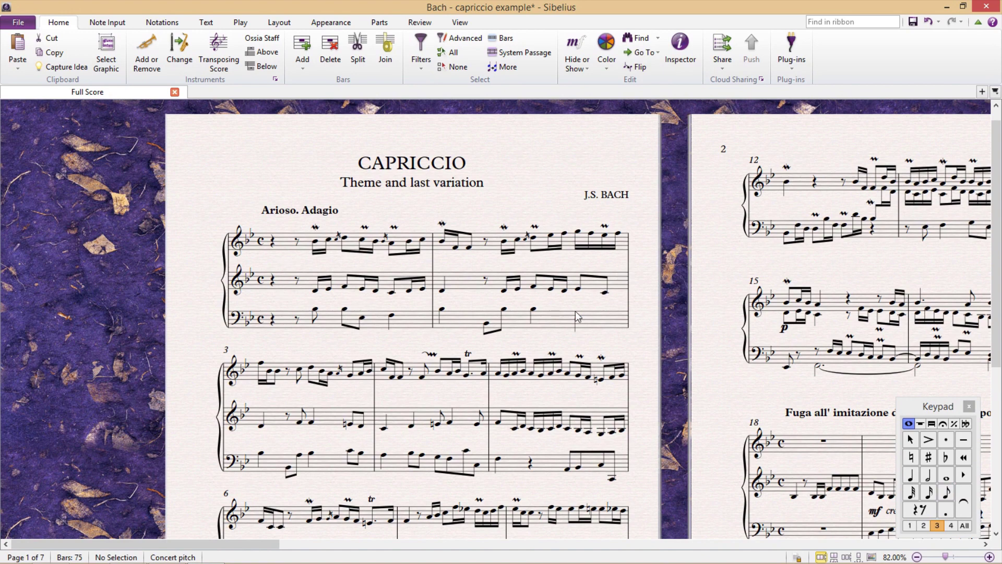
{"action": "key", "text": "ctrl+plus"}
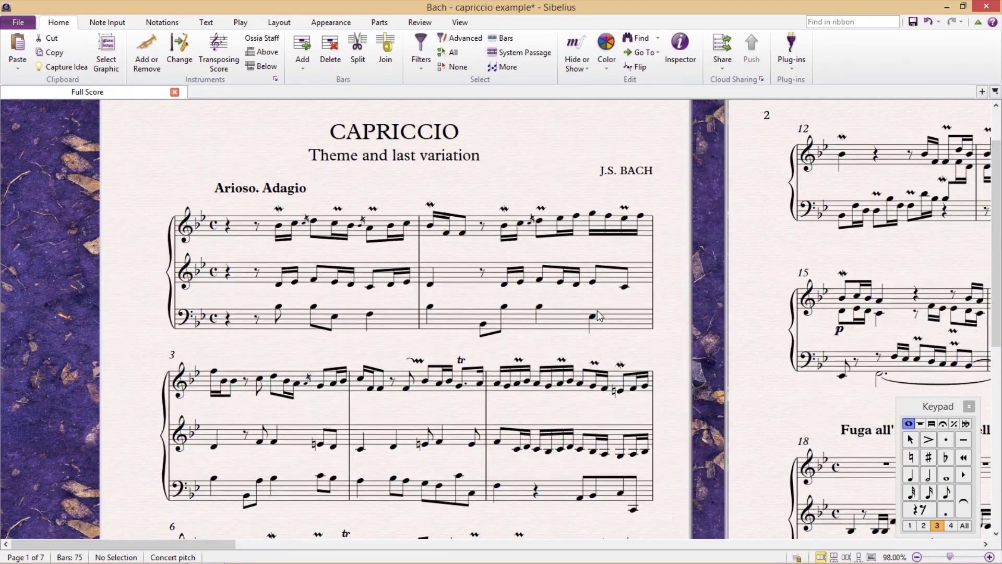
{"action": "left_click_drag", "start_coordinate": [686, 323], "coordinate": [754, 346]}
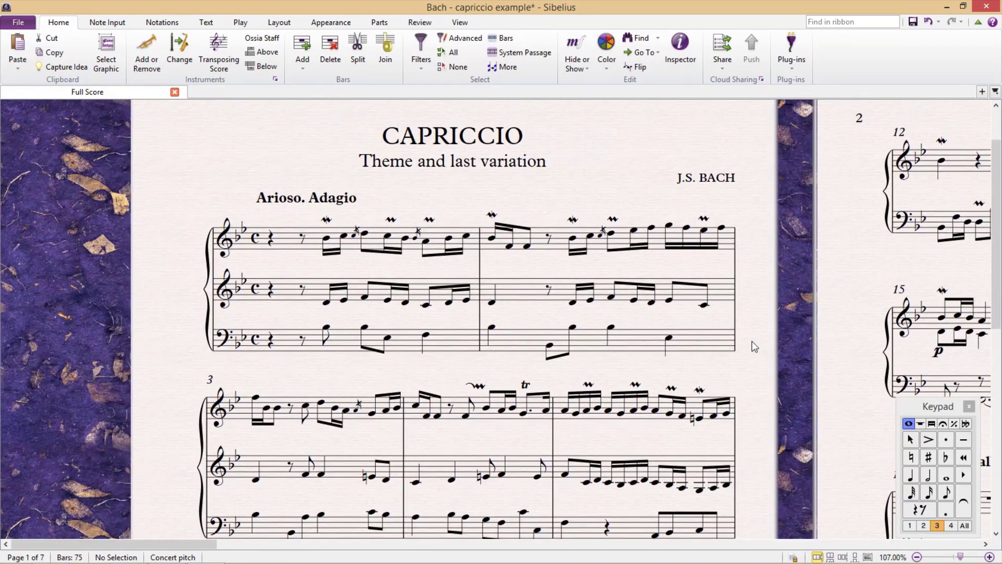
{"action": "left_click", "coordinate": [290, 292]}
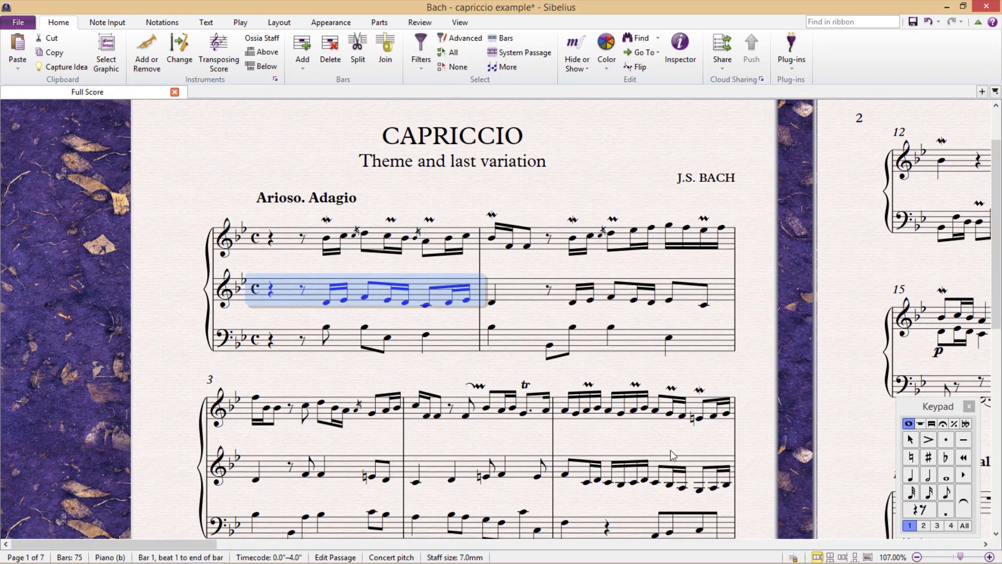
{"action": "left_click", "coordinate": [689, 472], "text": "shift"}
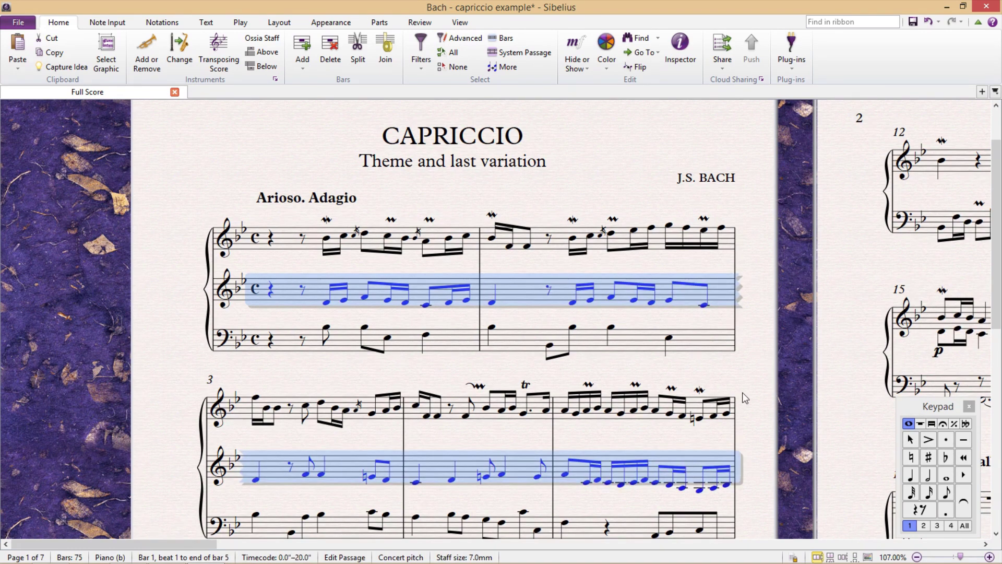
{"action": "key", "text": "alt+2"}
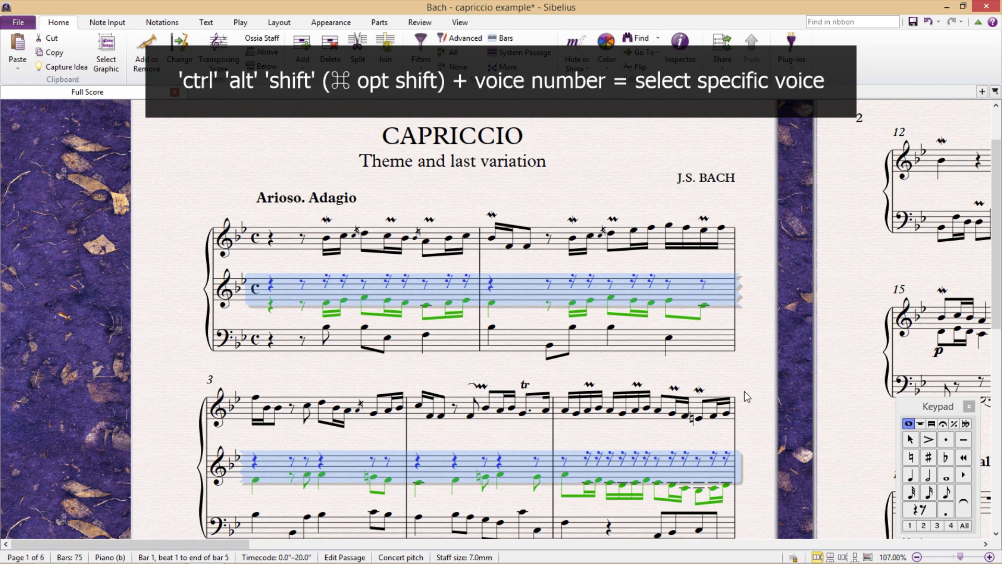
{"action": "key", "text": "ctrl+alt+shift+2"}
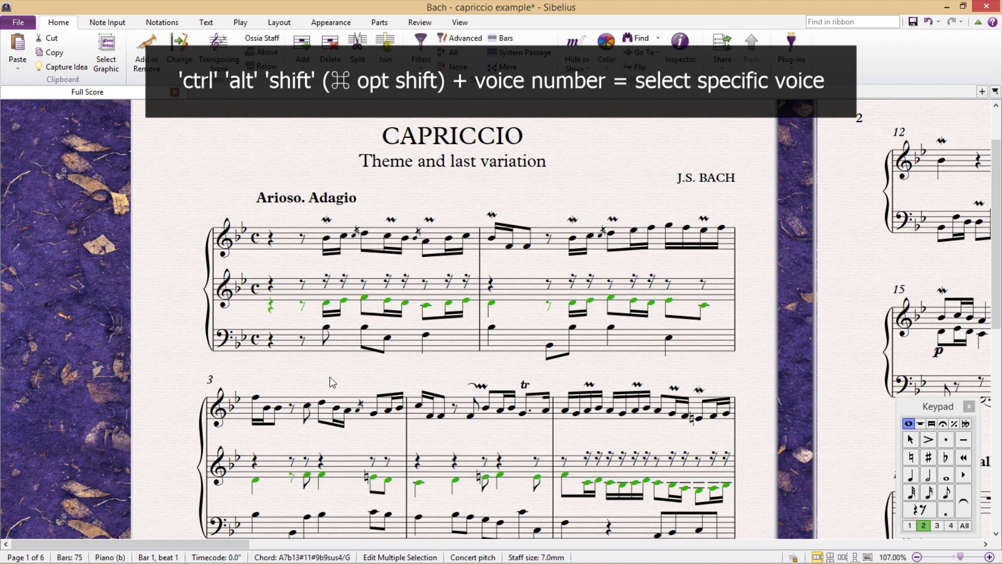
{"action": "left_click", "coordinate": [271, 239]}
{"action": "key", "text": "ctrl+v"}
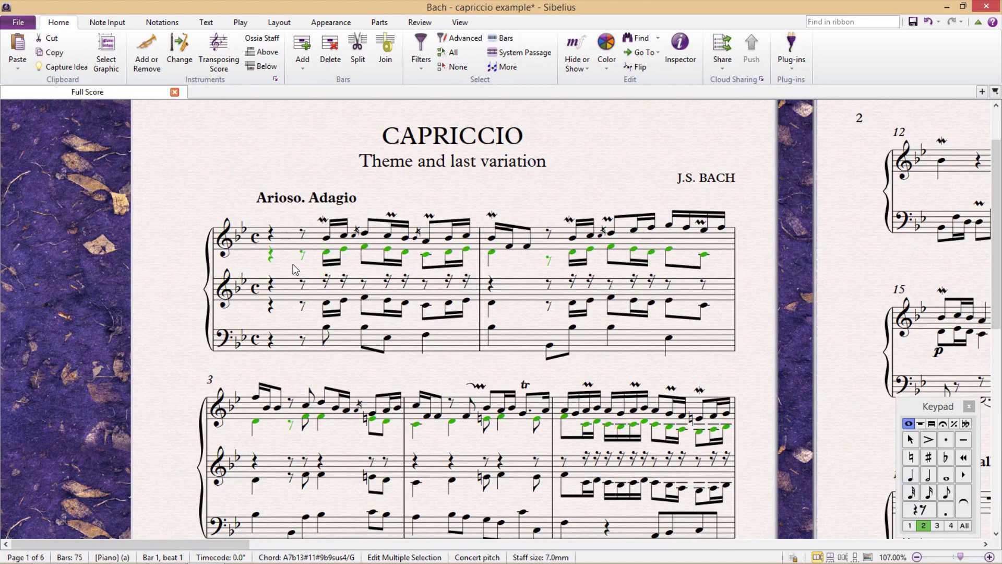
{"action": "key", "text": "ctrl+z"}
{"action": "key", "text": "ctrl+z"}
{"action": "key", "text": "ctrl+z"}
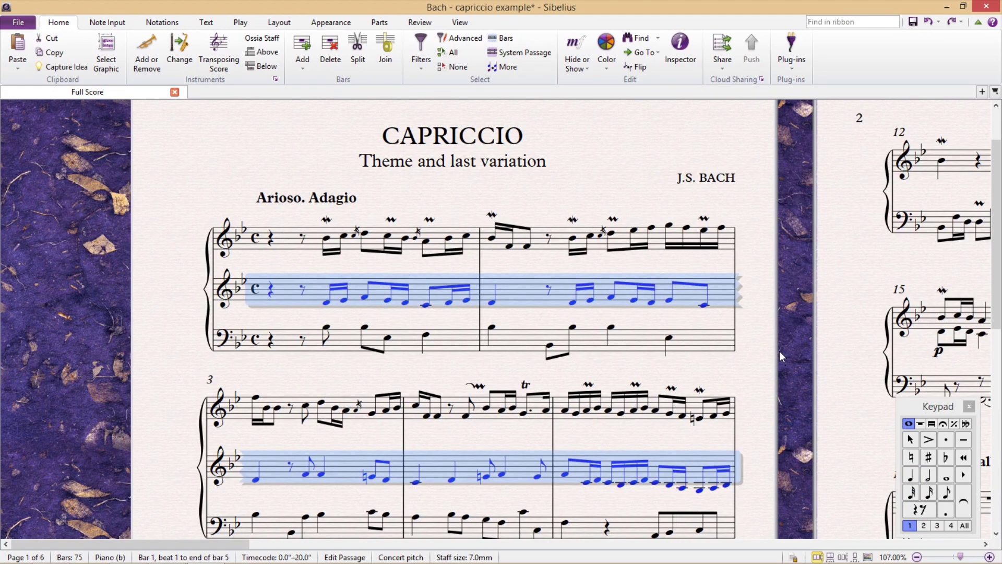
{"action": "key", "text": "Escape"}
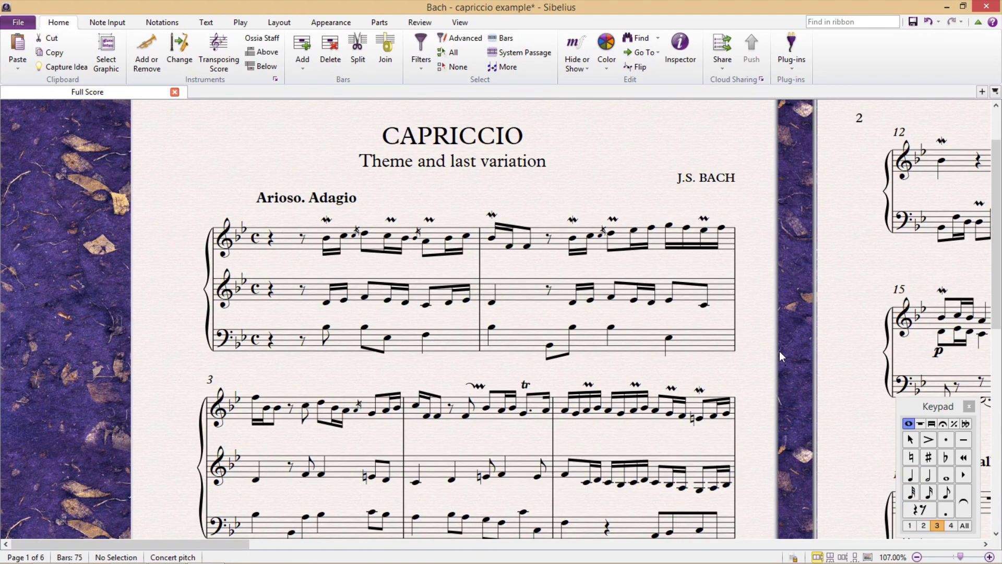
Paste the copied bars 1–5 into the top staff as voice 2 using Paste into Voice
{"action": "left_click", "coordinate": [707, 464]}
{"action": "left_click", "coordinate": [292, 303], "text": "shift"}
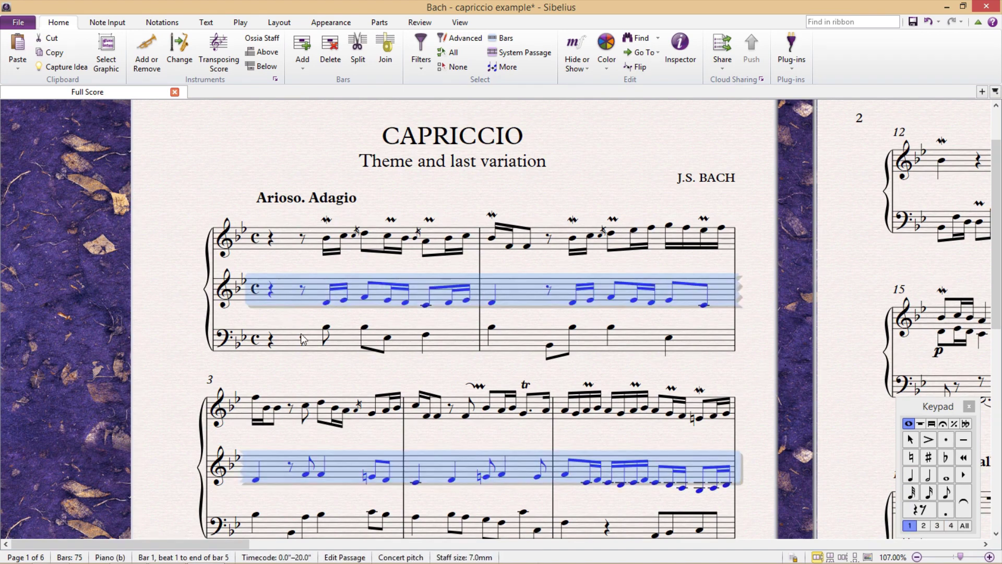
{"action": "left_click", "coordinate": [290, 240]}
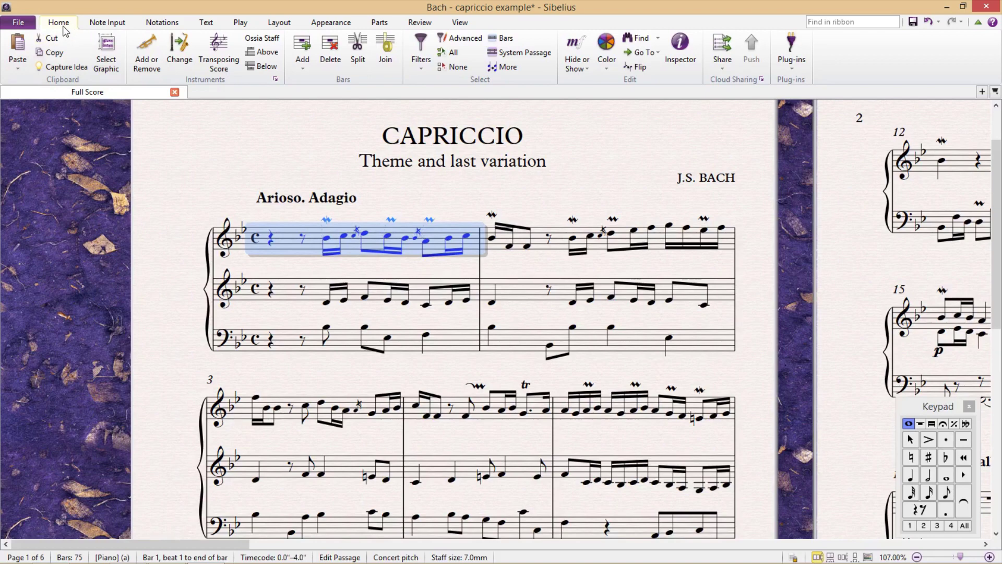
{"action": "left_click", "coordinate": [20, 71]}
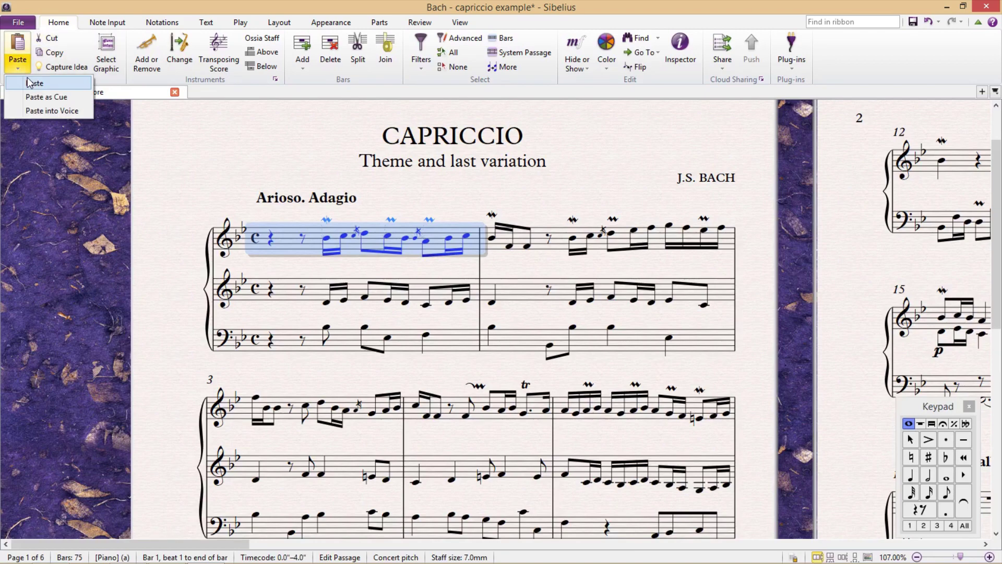
{"action": "left_click", "coordinate": [59, 116]}
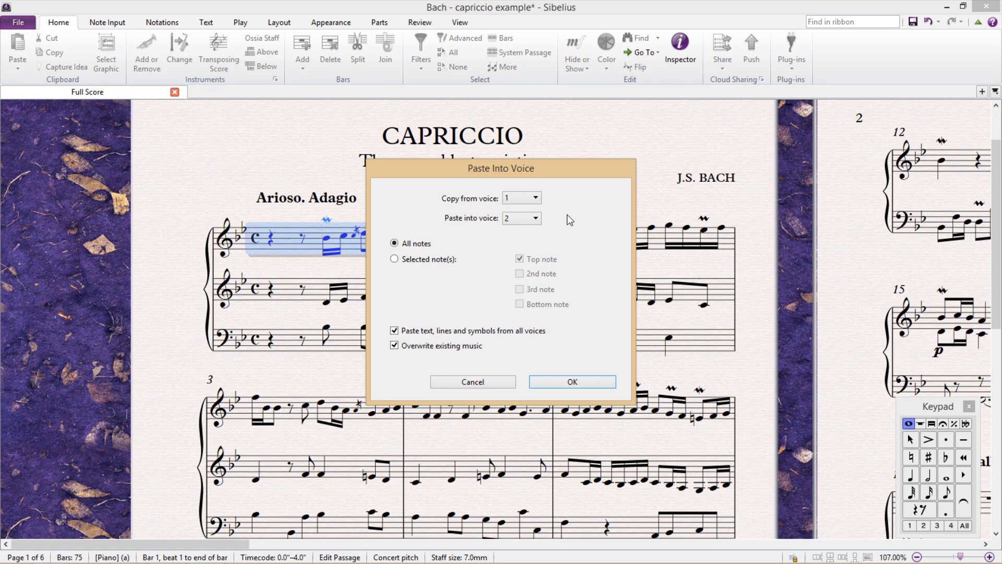
{"action": "left_click", "coordinate": [563, 382]}
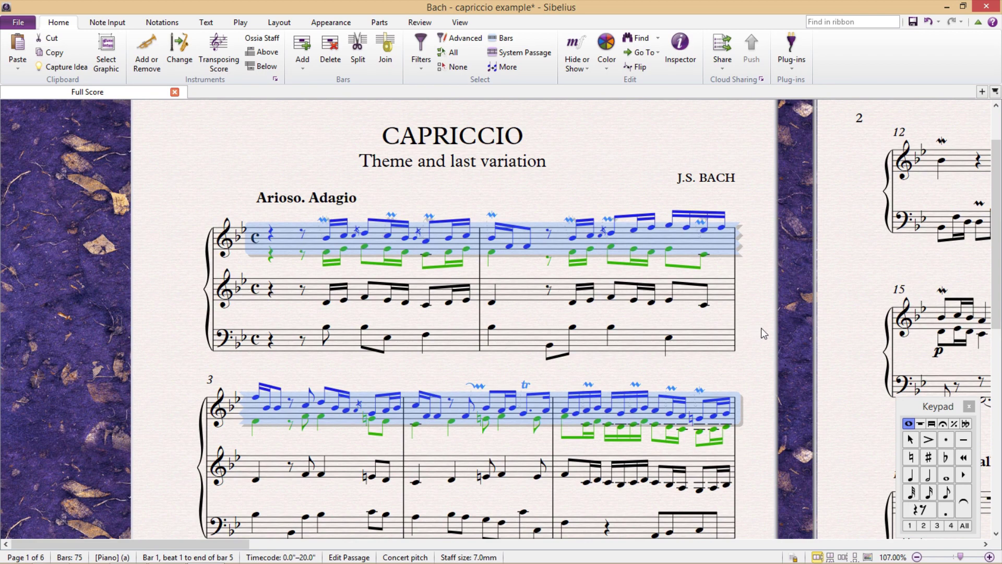
{"action": "key", "text": "Escape"}
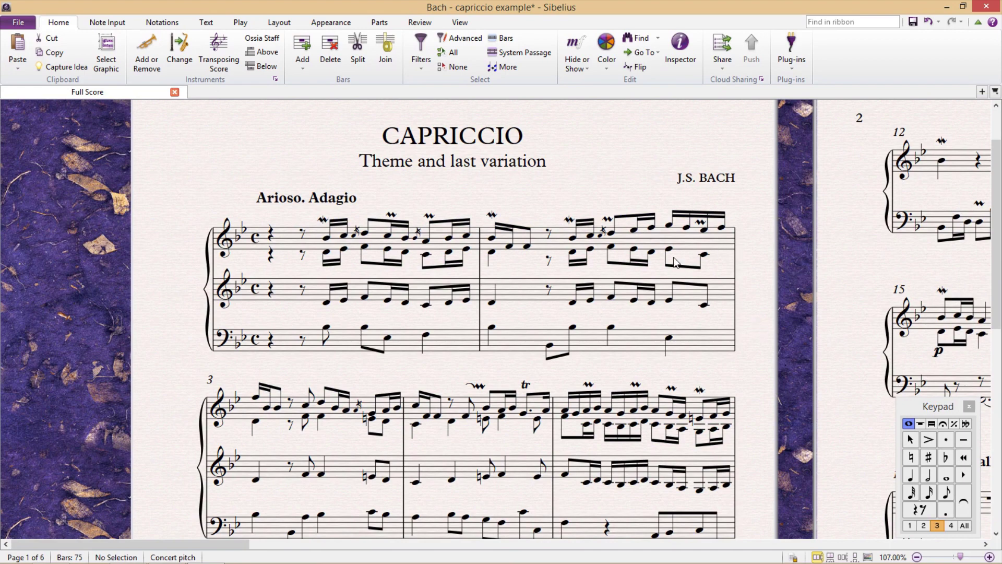
{"action": "key", "text": "ctrl+comma"}
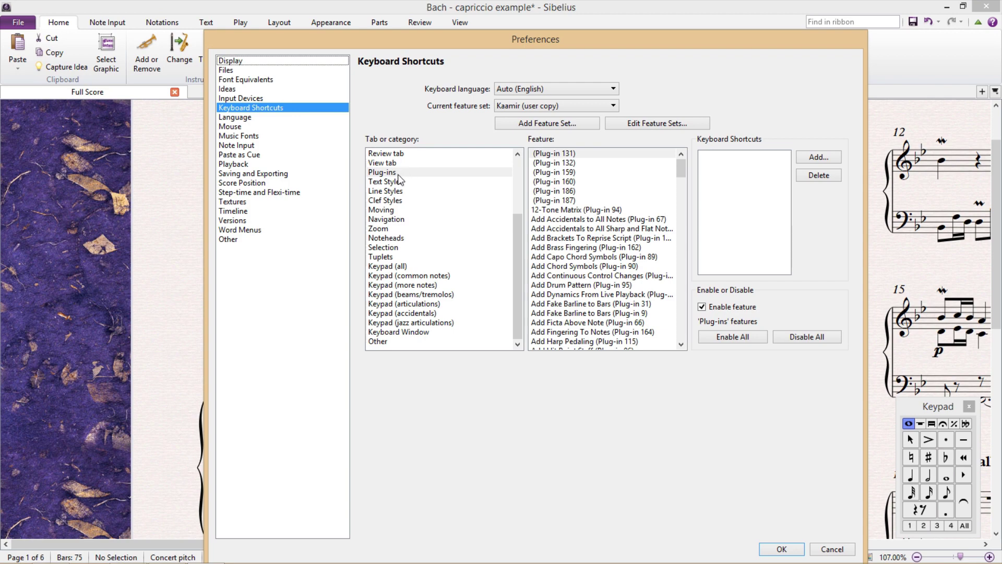
{"action": "left_click", "coordinate": [412, 173]}
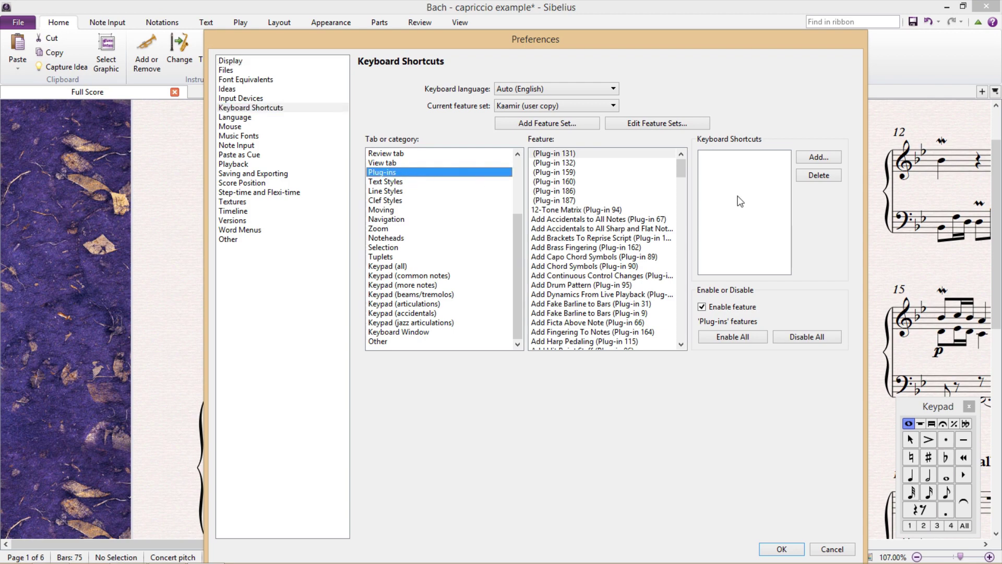
{"action": "left_click_drag", "start_coordinate": [685, 173], "coordinate": [681, 282]}
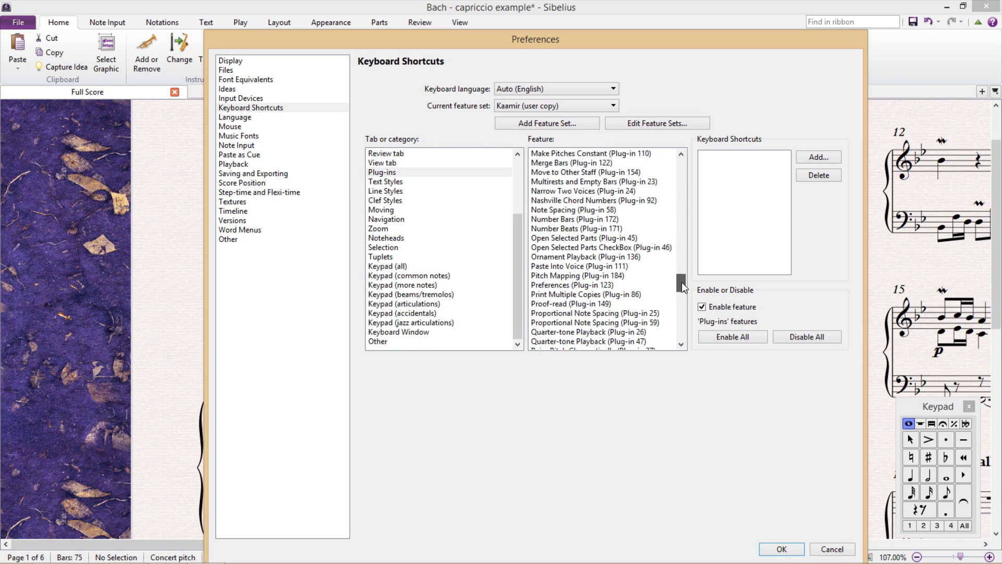
{"action": "left_click", "coordinate": [614, 265]}
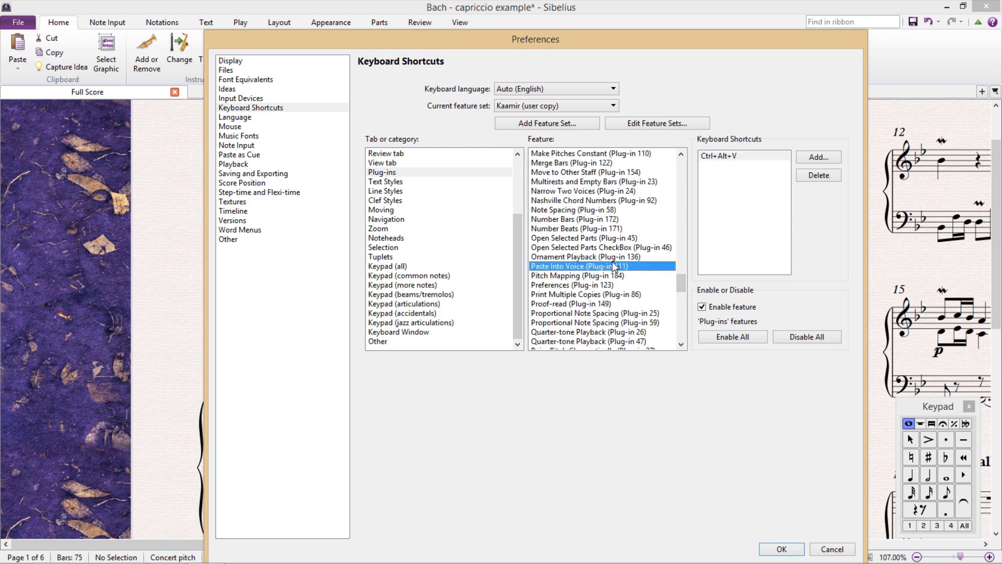
{"action": "left_click", "coordinate": [748, 156]}
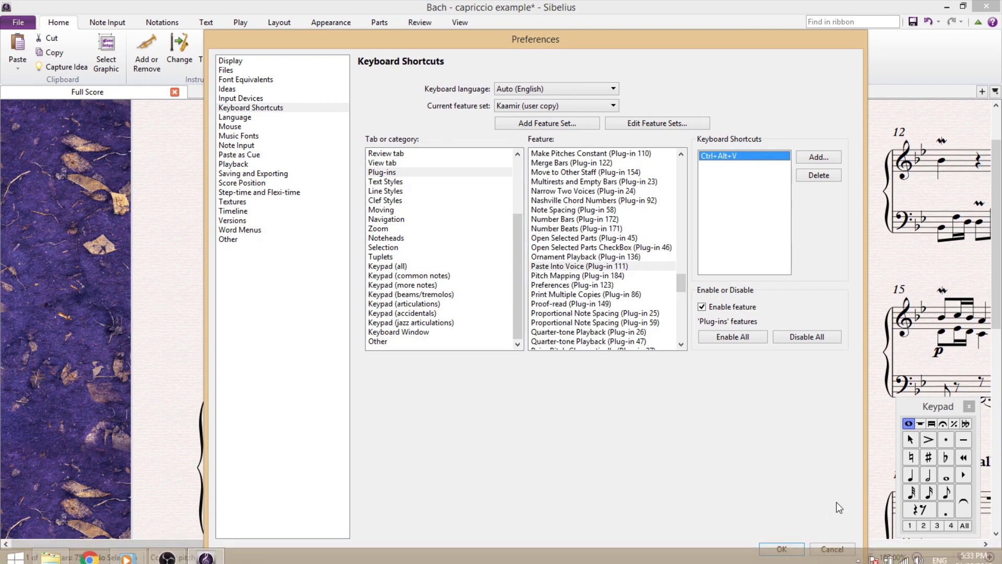
{"action": "left_click", "coordinate": [834, 547]}
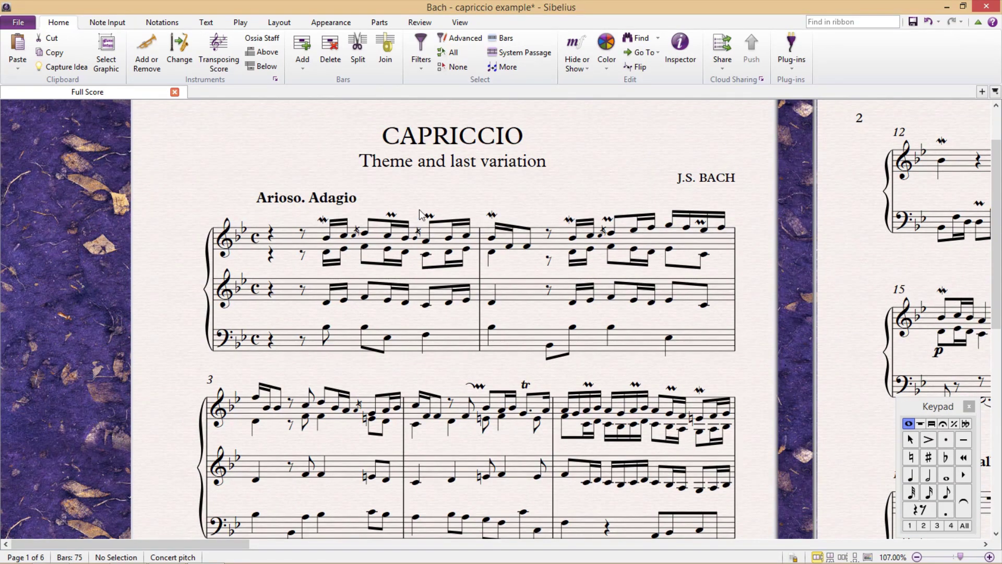
{"action": "left_click", "coordinate": [272, 257]}
{"action": "key", "text": "Right"}
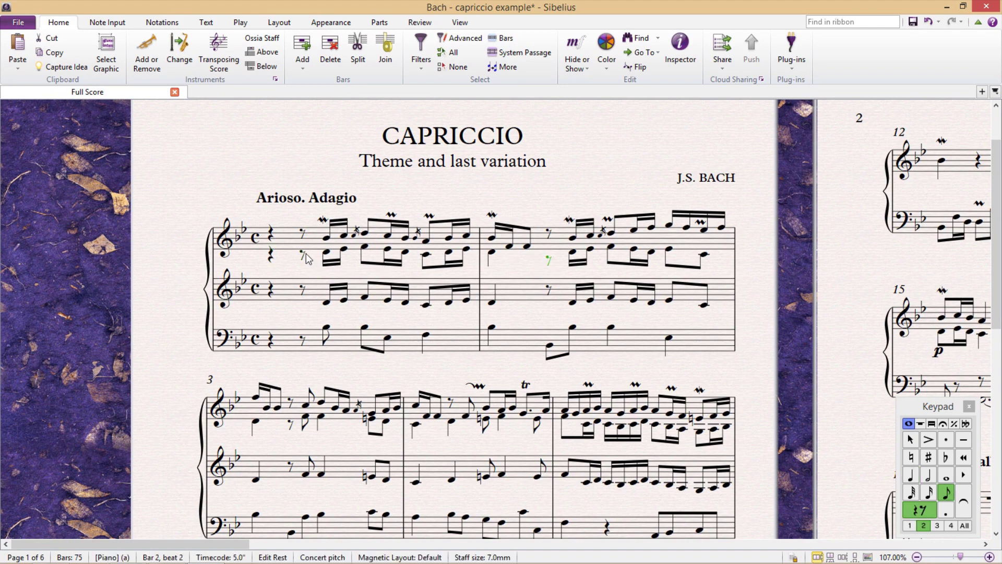
{"action": "left_click", "coordinate": [275, 254]}
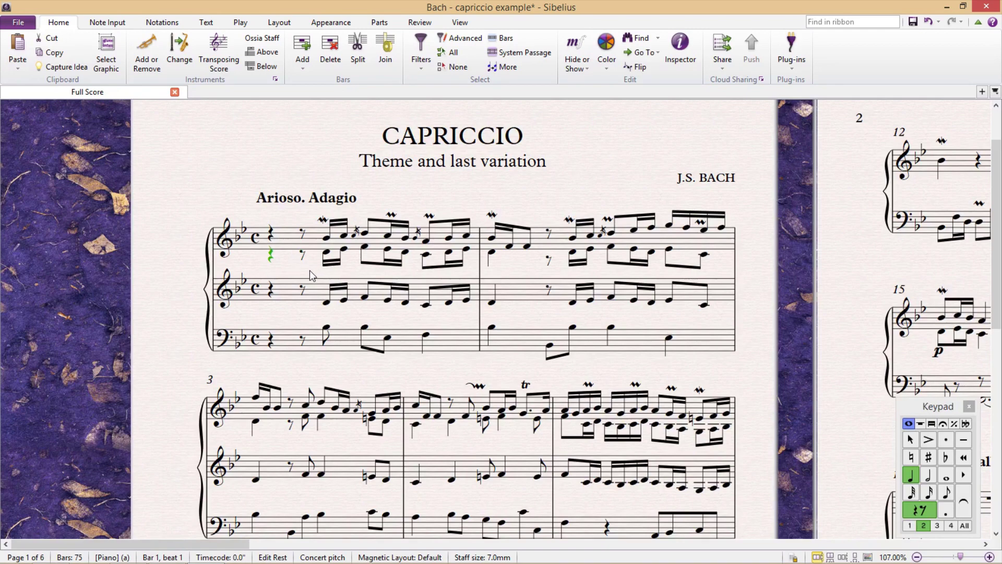
{"action": "key", "text": "Delete"}
{"action": "left_click", "coordinate": [303, 255]}
{"action": "key", "text": "Delete"}
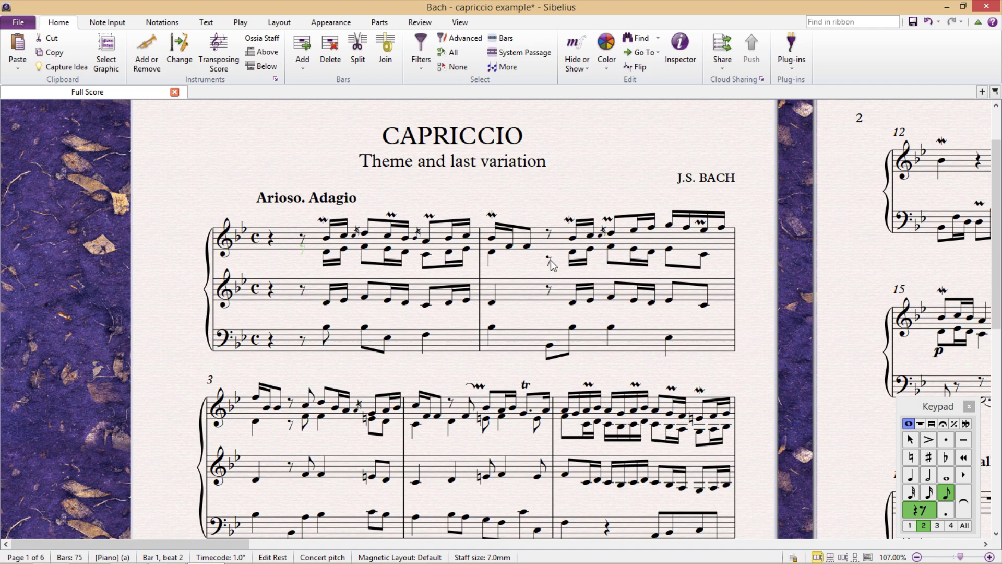
{"action": "left_click", "coordinate": [549, 260]}
{"action": "key", "text": "Delete"}
{"action": "key", "text": "Escape"}
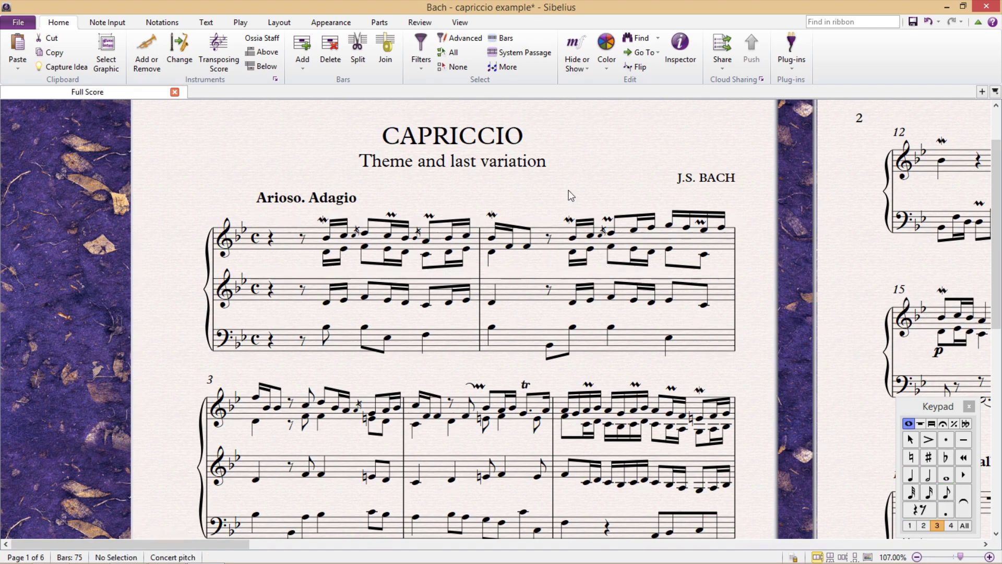
{"action": "key", "text": "ctrl+z"}
{"action": "key", "text": "ctrl+z"}
{"action": "key", "text": "ctrl+z"}
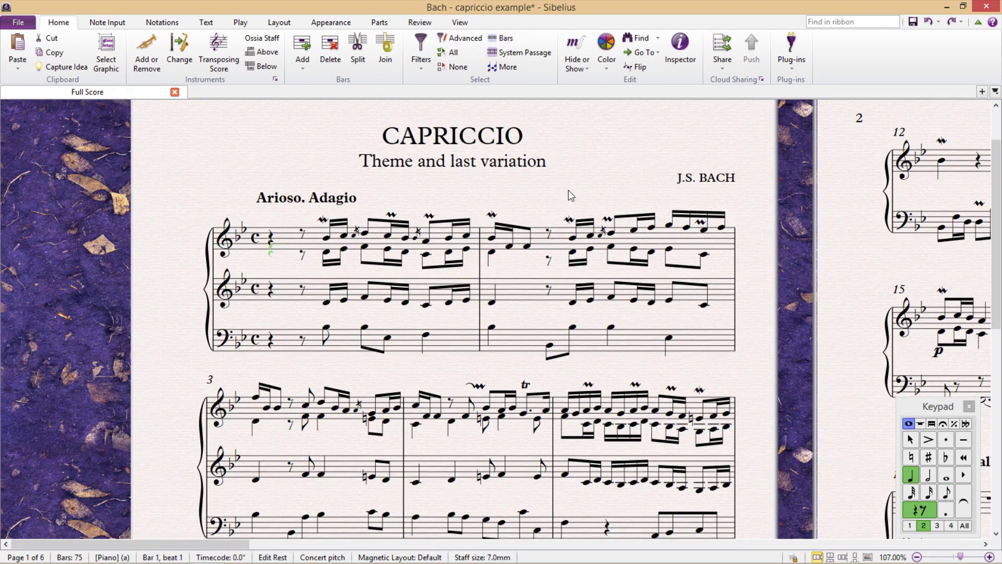
{"action": "key", "text": "Escape"}
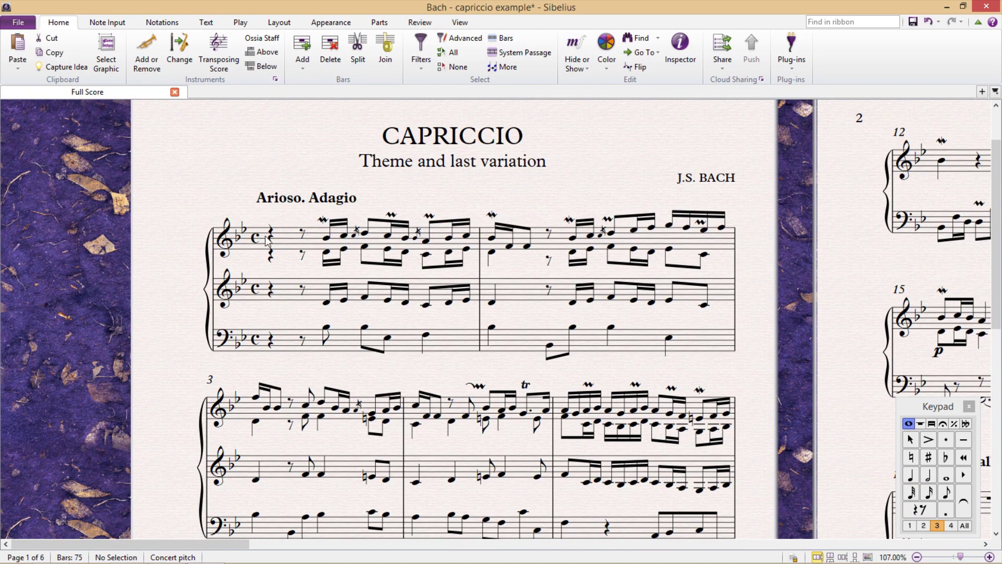
{"action": "left_click", "coordinate": [284, 238]}
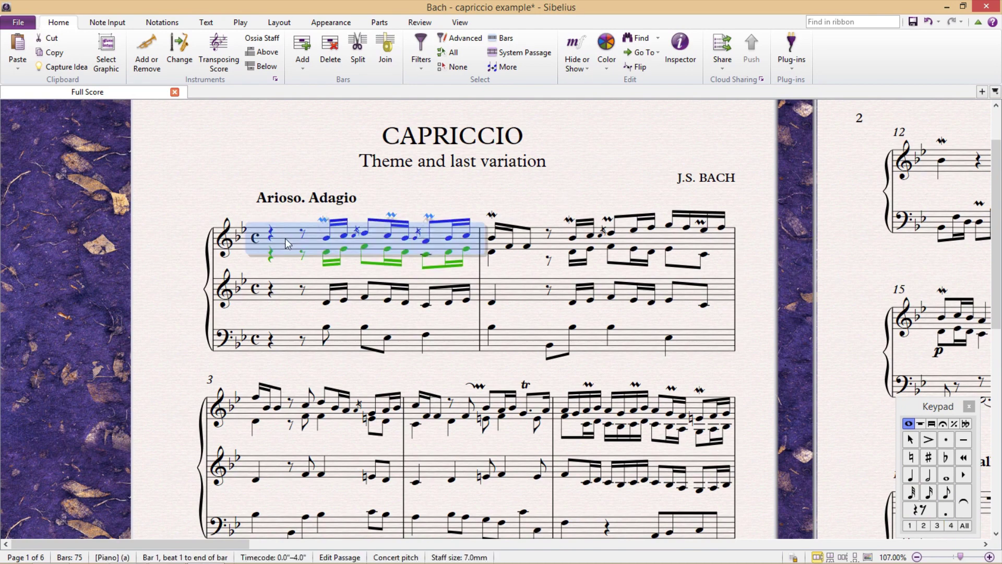
{"action": "left_click", "coordinate": [484, 413], "text": "shift"}
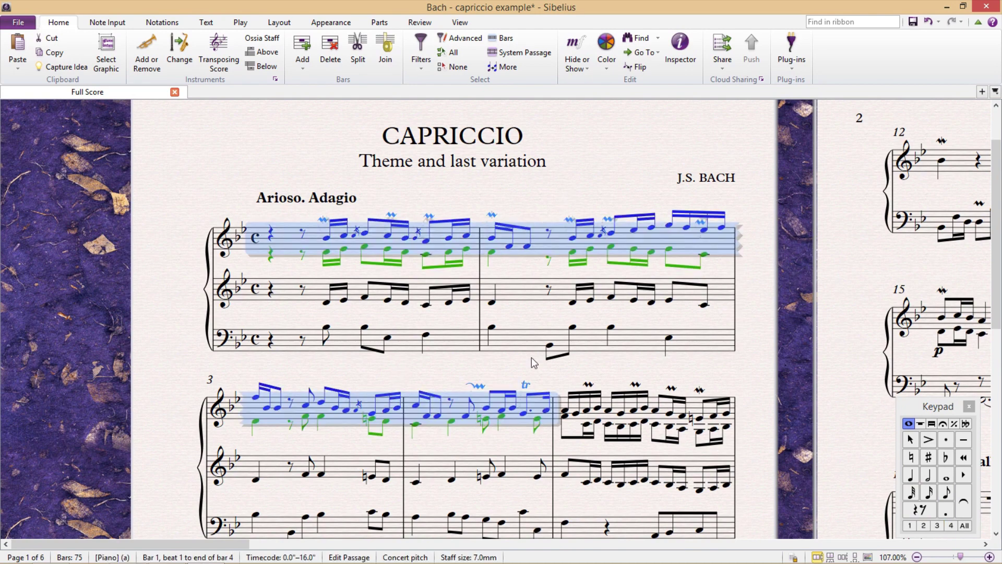
{"action": "key", "text": "ctrl+shift+alt+2"}
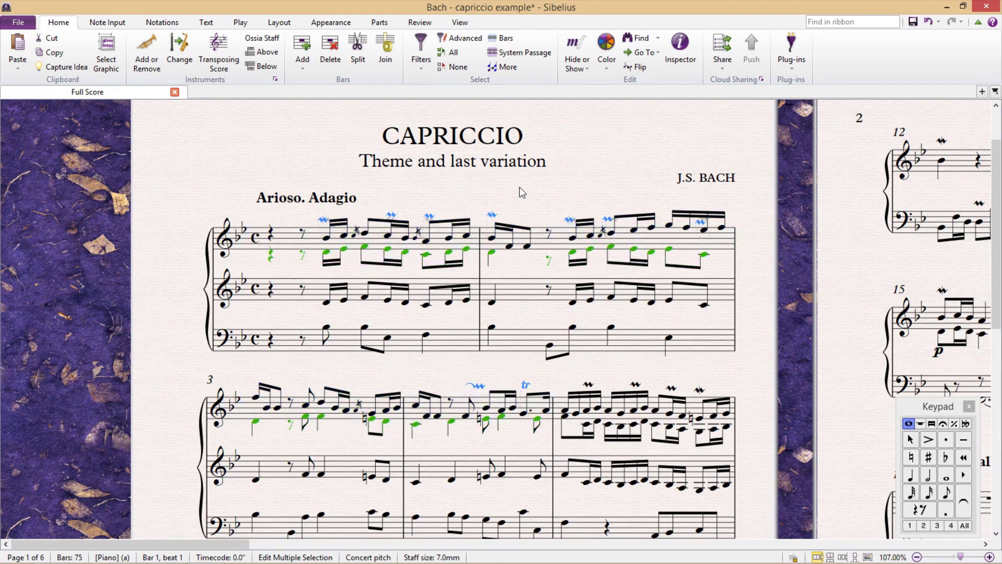
{"action": "left_click", "coordinate": [425, 65]}
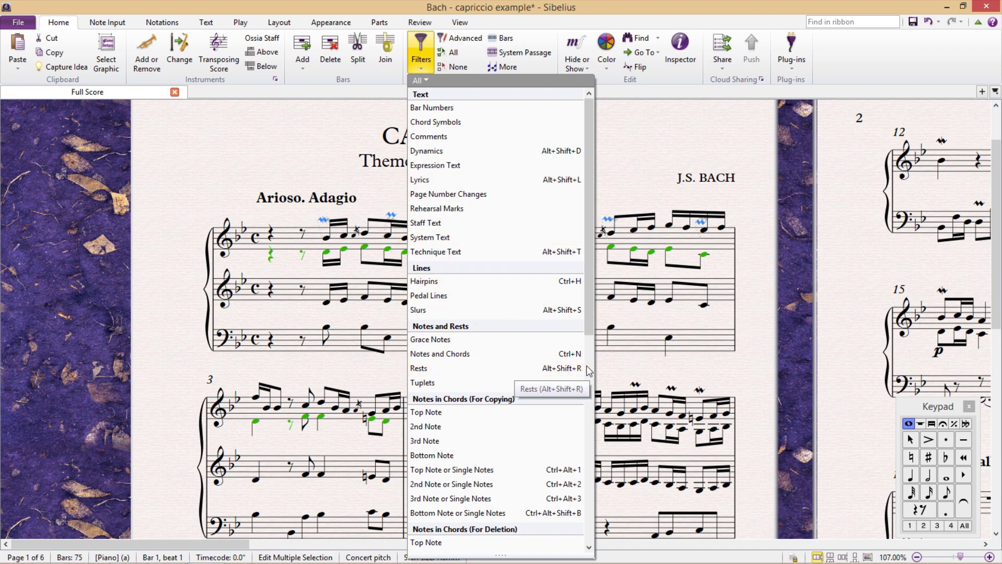
{"action": "left_click", "coordinate": [517, 374]}
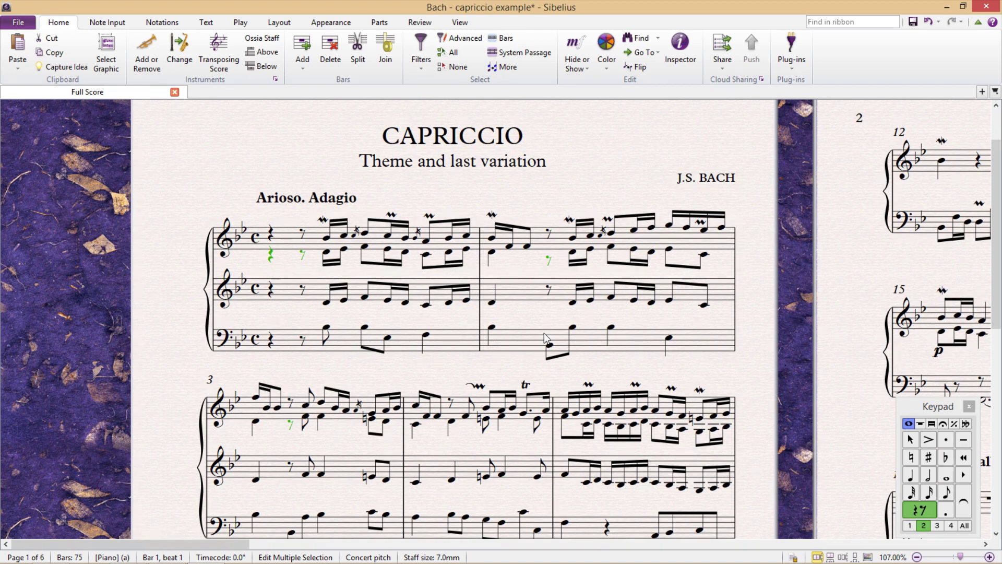
{"action": "key", "text": "ctrl+shift+h"}
{"action": "left_click", "coordinate": [583, 197]}
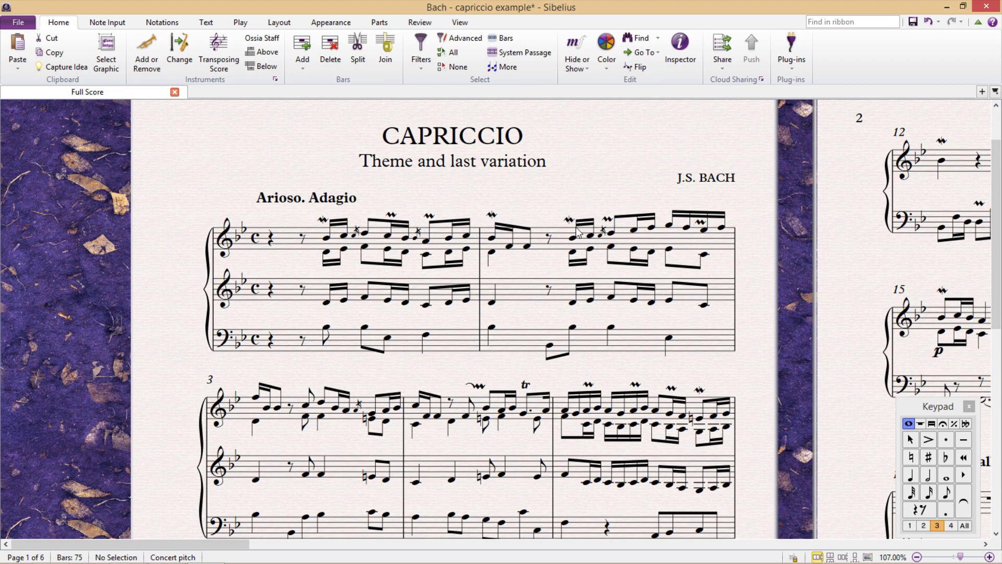
{"action": "key", "text": "ctrl+z"}
{"action": "left_click", "coordinate": [597, 177]}
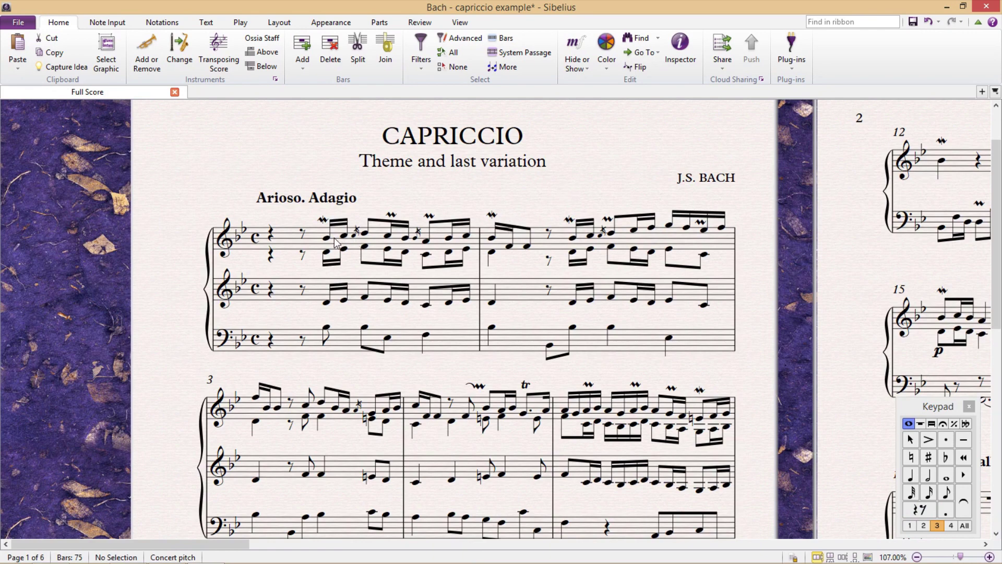
Run Hide Duplicate Rests on top-staff bars 1–4 to hide the four doubled rests
{"action": "left_click", "coordinate": [293, 239]}
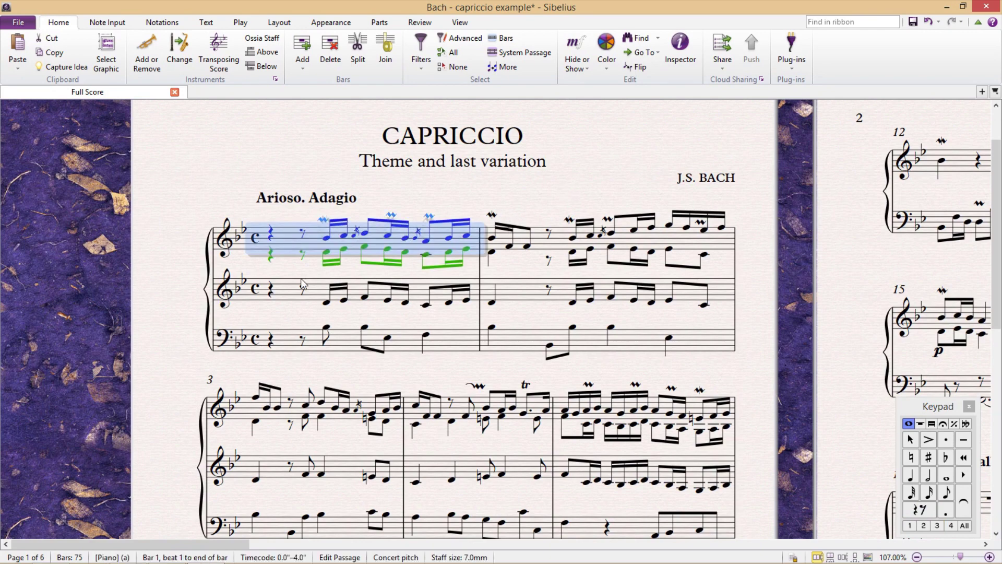
{"action": "left_click", "coordinate": [454, 415], "text": "shift"}
{"action": "left_click", "coordinate": [790, 55]}
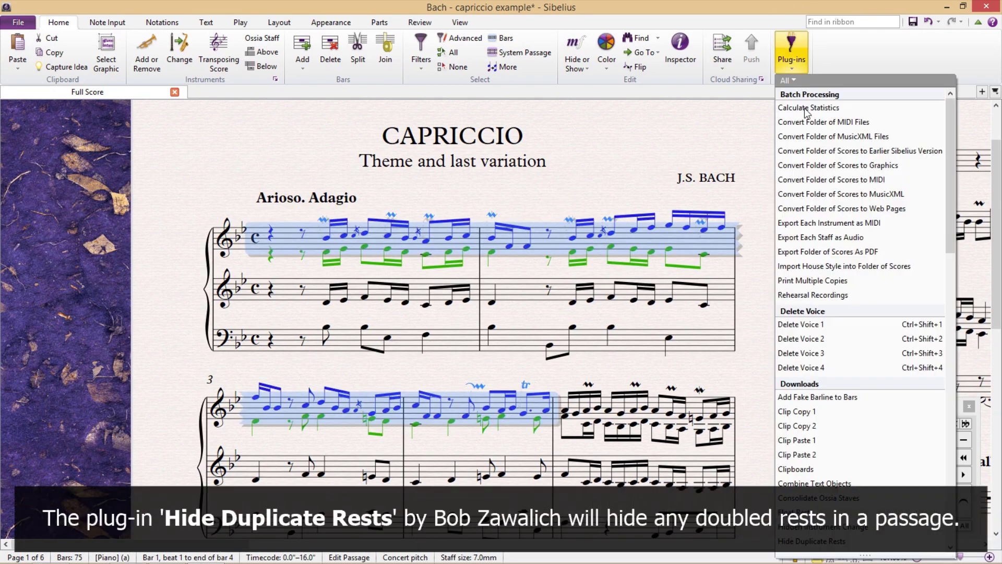
{"action": "scroll", "coordinate": [808, 148], "scroll_direction": "down", "scroll_amount": 15}
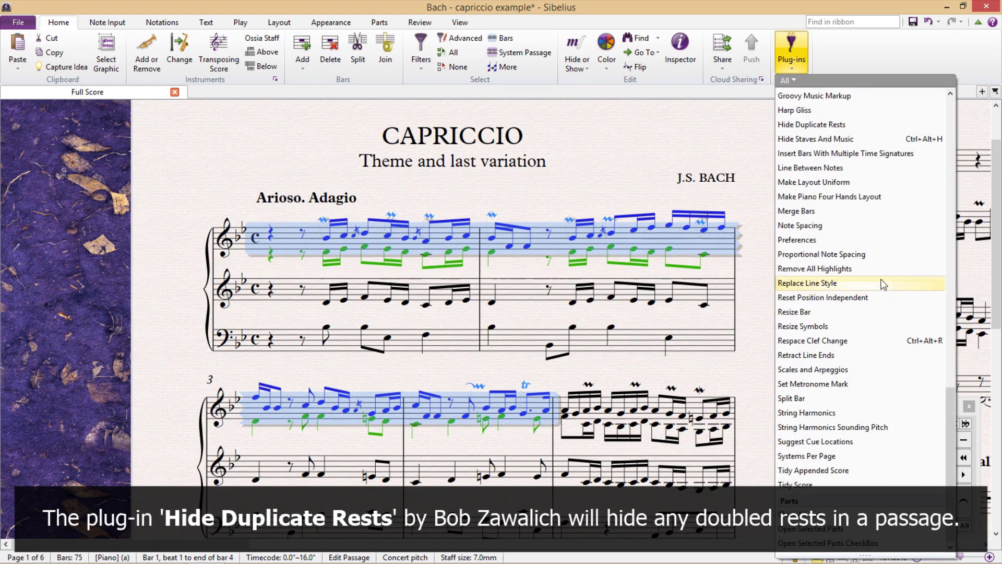
{"action": "scroll", "coordinate": [880, 279], "scroll_direction": "up", "scroll_amount": 3}
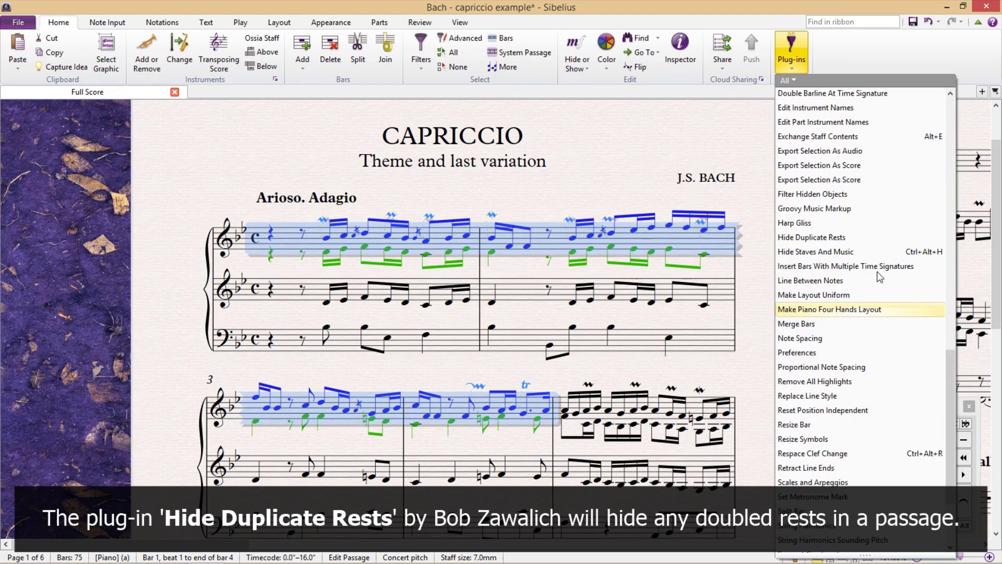
{"action": "left_click", "coordinate": [865, 241]}
{"action": "left_click", "coordinate": [697, 379]}
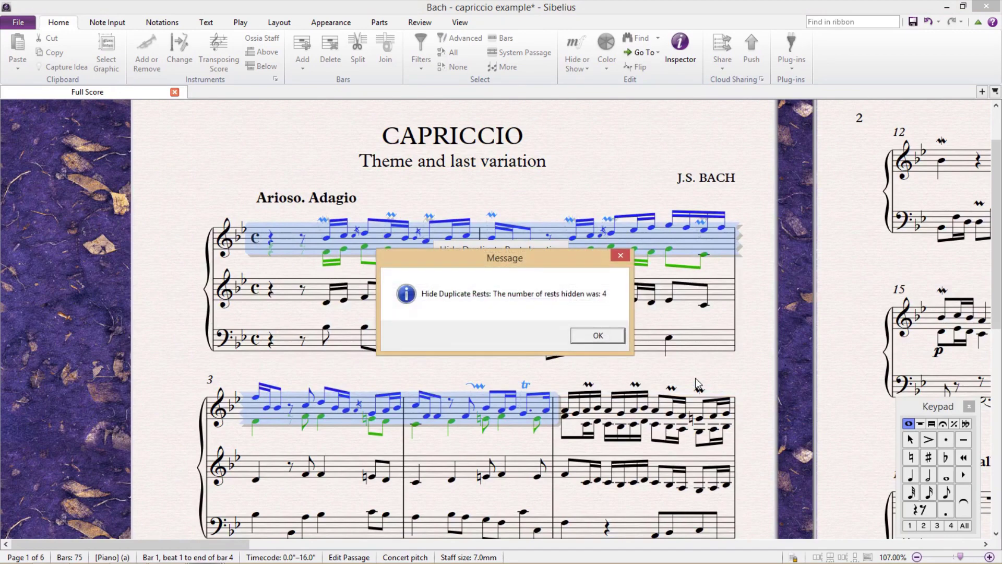
{"action": "left_click", "coordinate": [598, 335]}
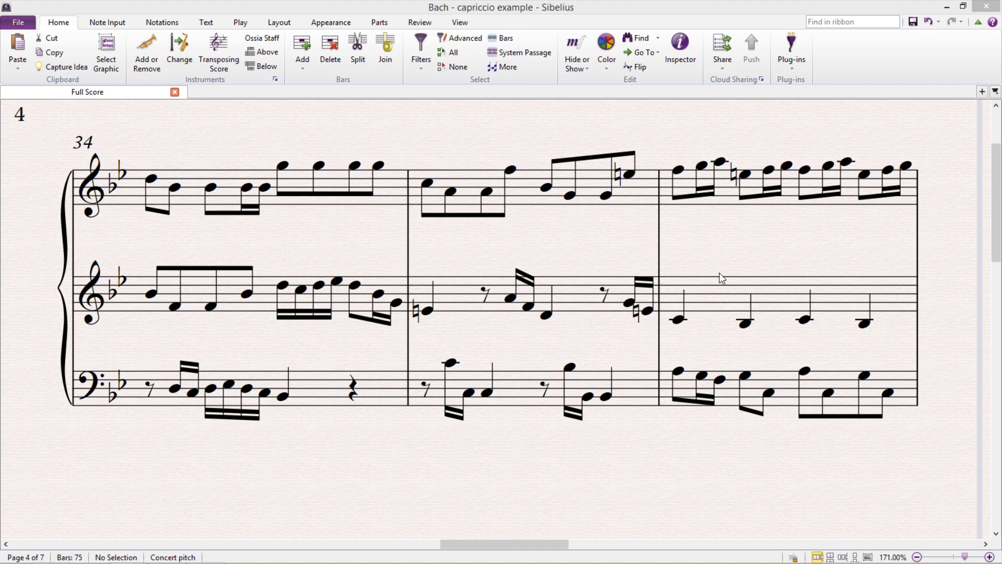
Move bar 36's middle-staff notes into voice 1
{"action": "left_click", "coordinate": [721, 297]}
{"action": "key", "text": "alt+3"}
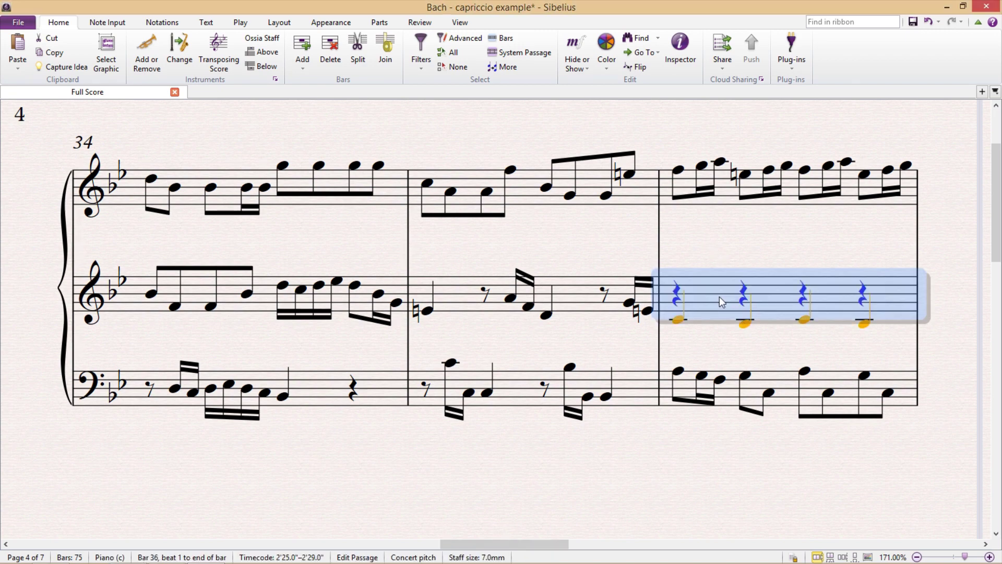
{"action": "key", "text": "alt+2"}
{"action": "key", "text": "alt+4"}
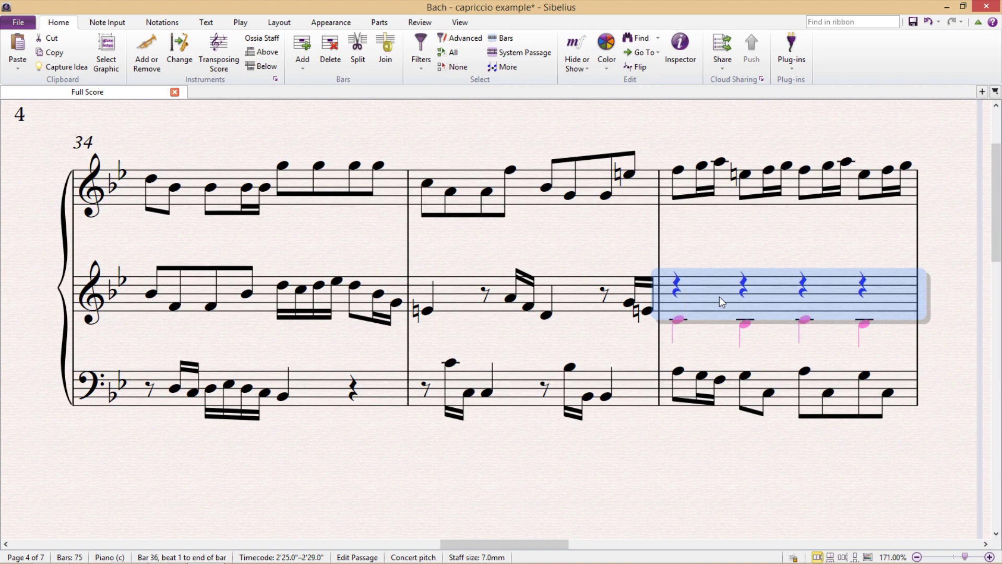
{"action": "key", "text": "alt+2"}
{"action": "key", "text": "alt+4"}
{"action": "key", "text": "alt+1"}
{"action": "left_click", "coordinate": [509, 245]}
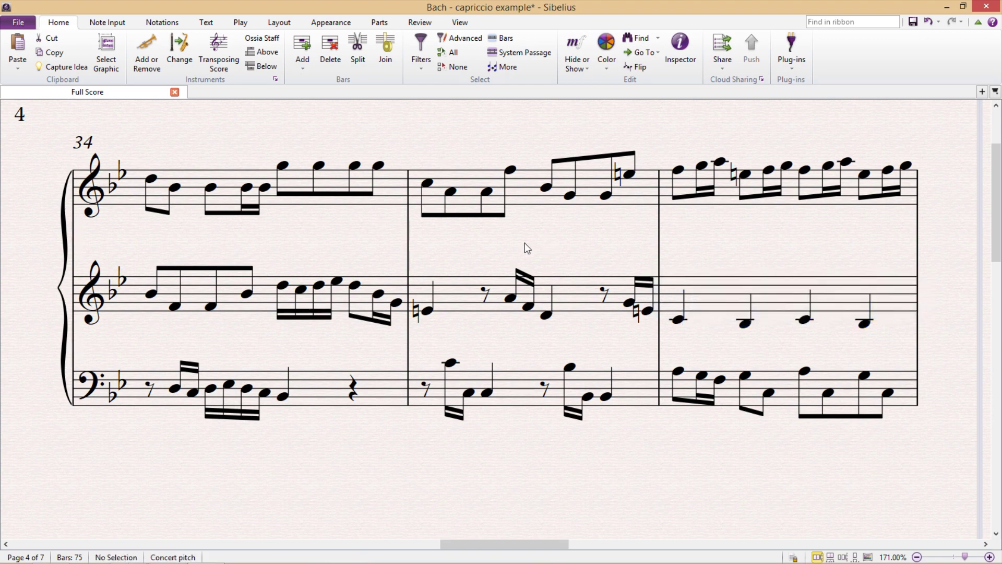
Put bar 34's top-staff notes in voice 2 and paste them into middle-staff bar 34
{"action": "left_click", "coordinate": [281, 206]}
{"action": "key", "text": "alt+2"}
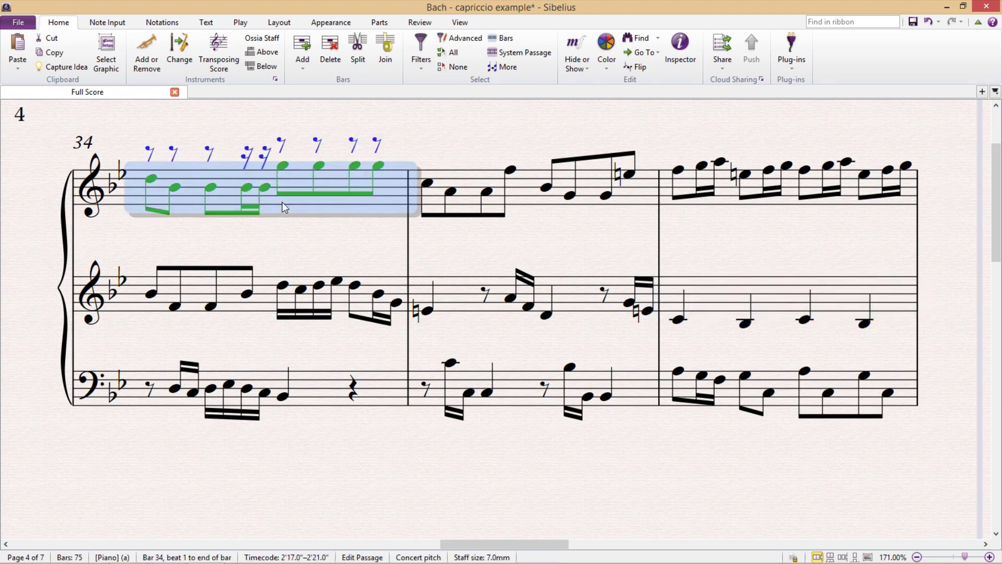
{"action": "key", "text": "ctrl+c"}
{"action": "left_click", "coordinate": [265, 288]}
{"action": "key", "text": "ctrl+shift+alt+v"}
{"action": "key", "text": "Escape"}
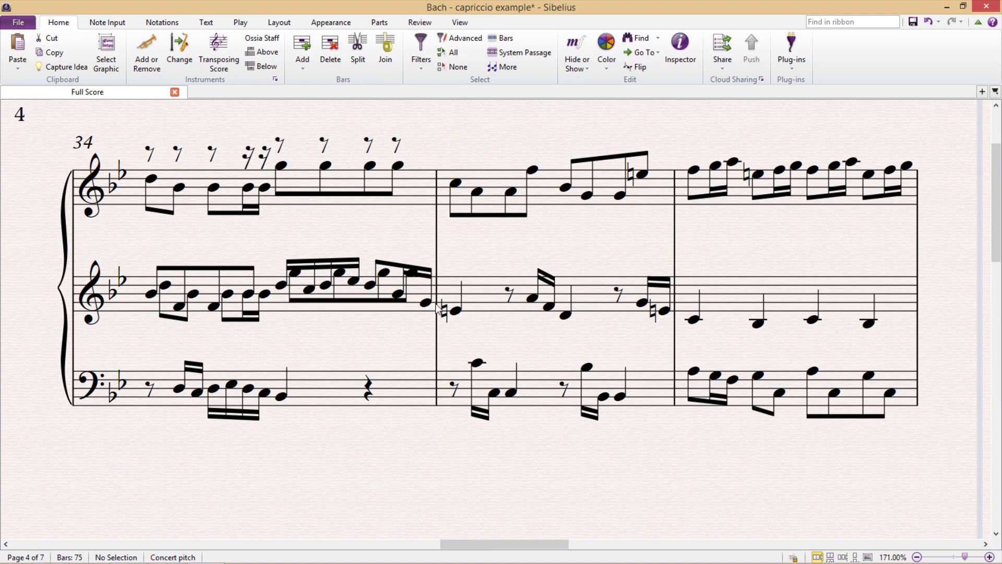
Swap voices 1 and 2 in middle-staff bar 34, also toggling the swap with Shift+V
{"action": "left_click", "coordinate": [419, 292]}
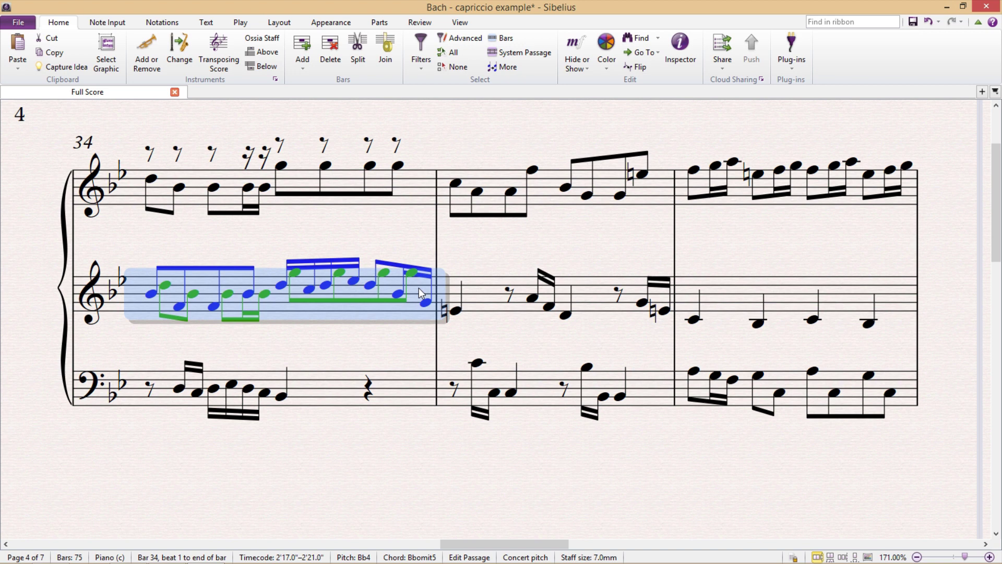
{"action": "right_click", "coordinate": [418, 288]}
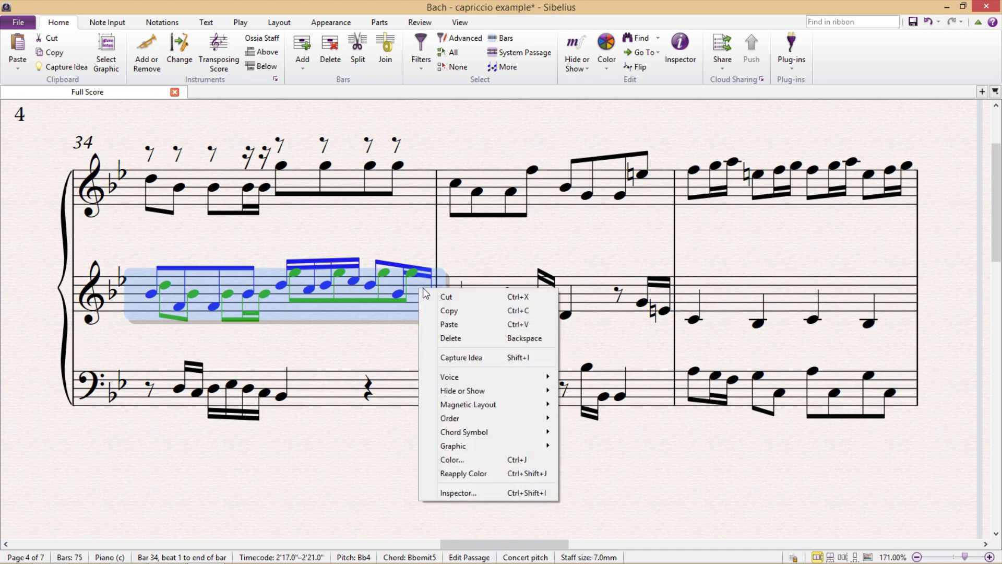
{"action": "mouse_move", "coordinate": [519, 376]}
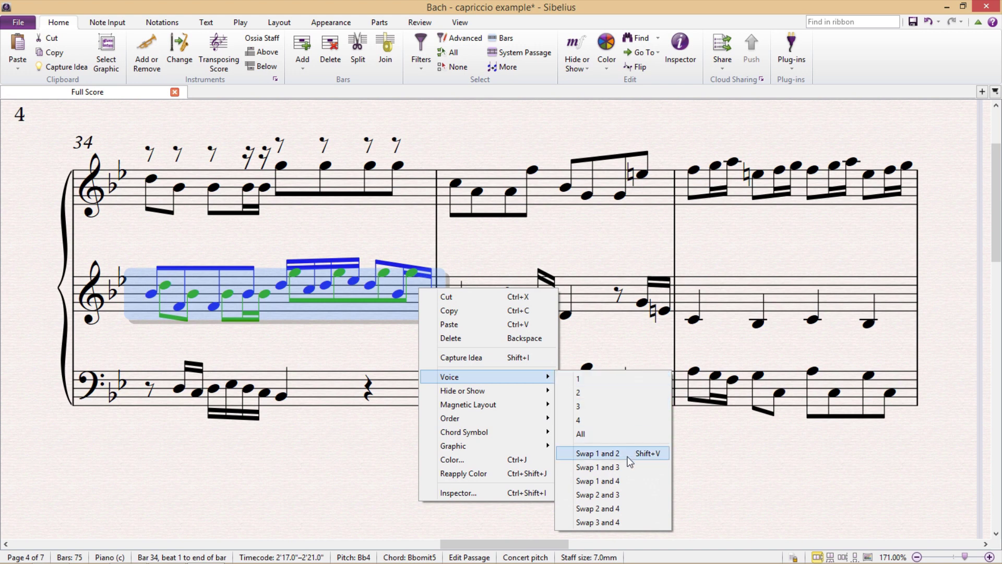
{"action": "left_click", "coordinate": [600, 453]}
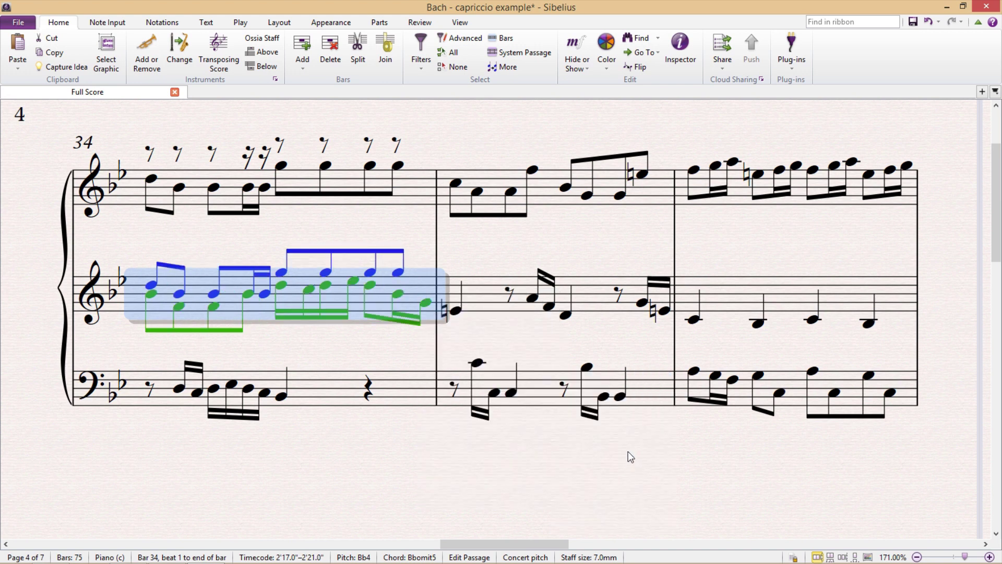
{"action": "right_click", "coordinate": [414, 286]}
{"action": "mouse_move", "coordinate": [527, 377]}
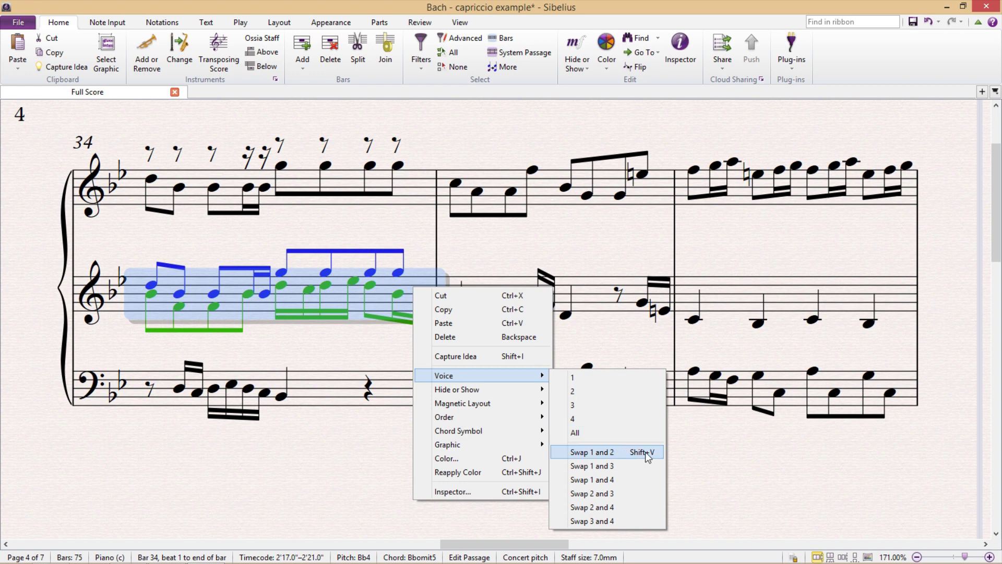
{"action": "left_click", "coordinate": [632, 452]}
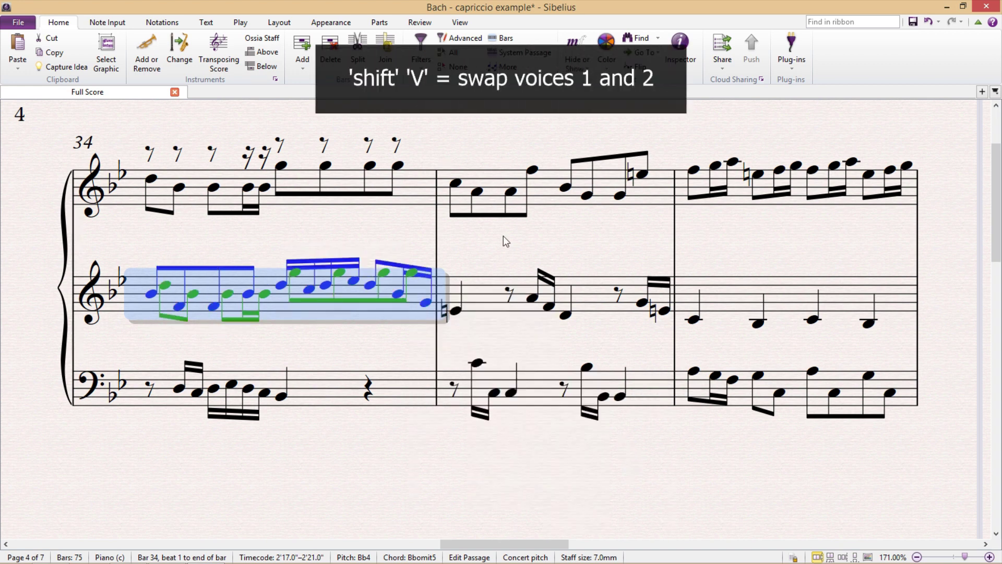
{"action": "key", "text": "shift+v"}
{"action": "key", "text": "shift+v"}
{"action": "key", "text": "shift+v"}
{"action": "key", "text": "shift+v"}
{"action": "key", "text": "shift+v"}
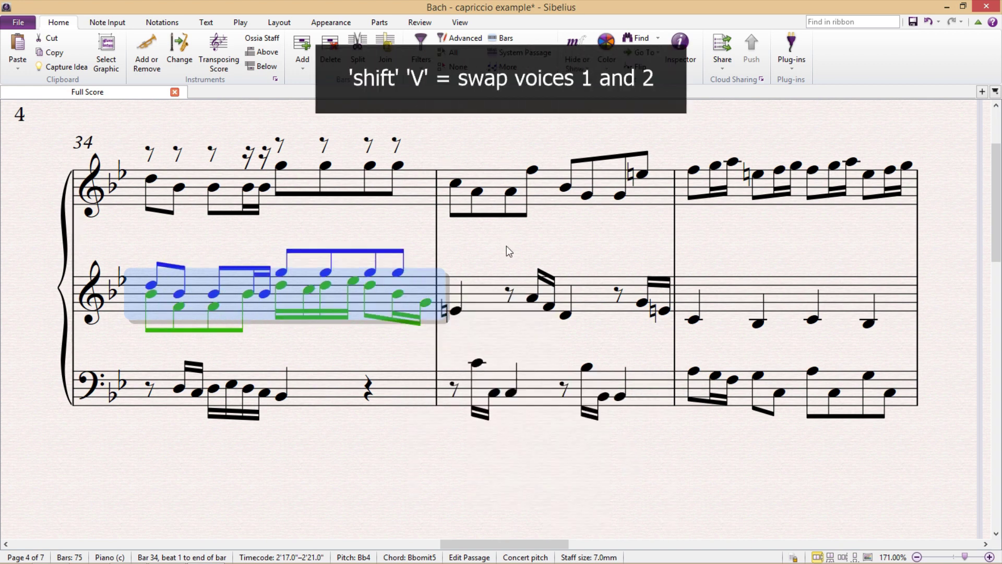
{"action": "key", "text": "shift+v"}
{"action": "key", "text": "shift+v"}
{"action": "key", "text": "shift+v"}
{"action": "key", "text": "shift+v"}
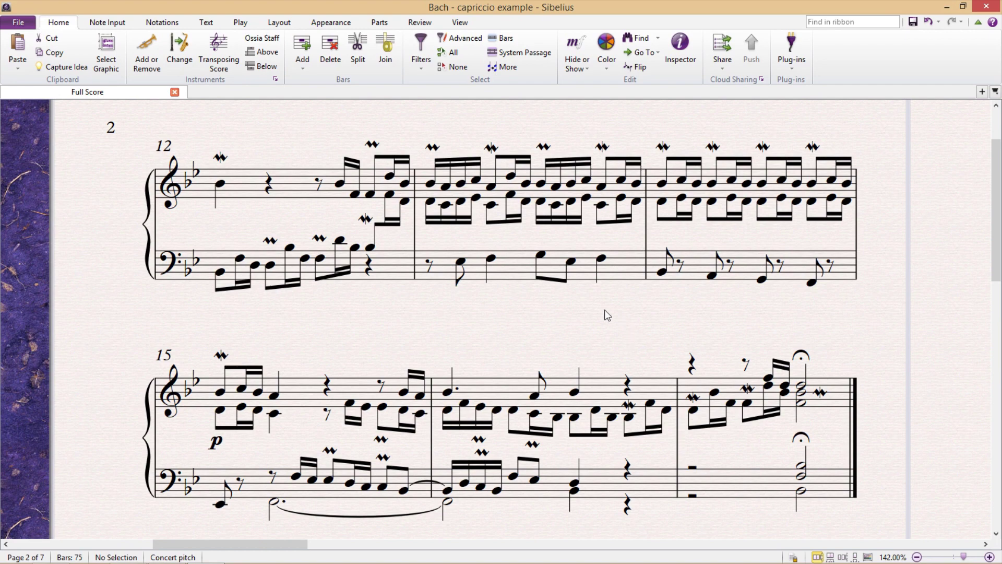
{"action": "left_click", "coordinate": [293, 194]}
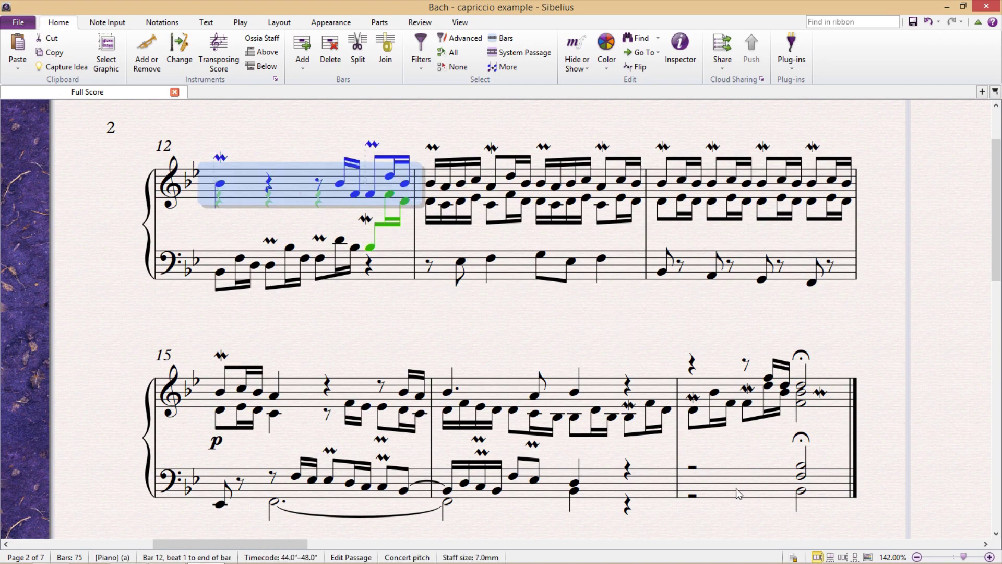
{"action": "left_click", "coordinate": [736, 487], "text": "shift"}
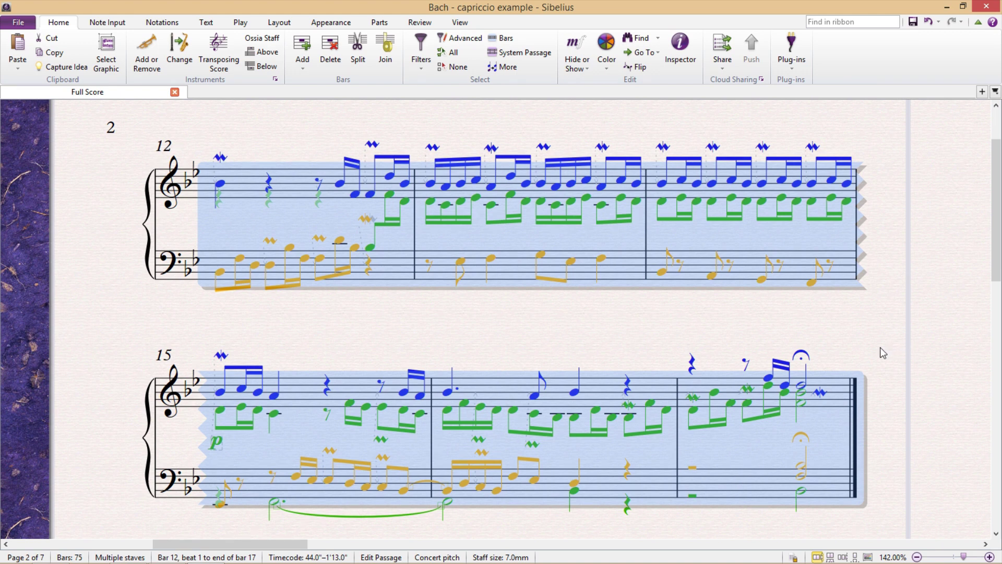
{"action": "key", "text": "ctrl+shift+alt+2"}
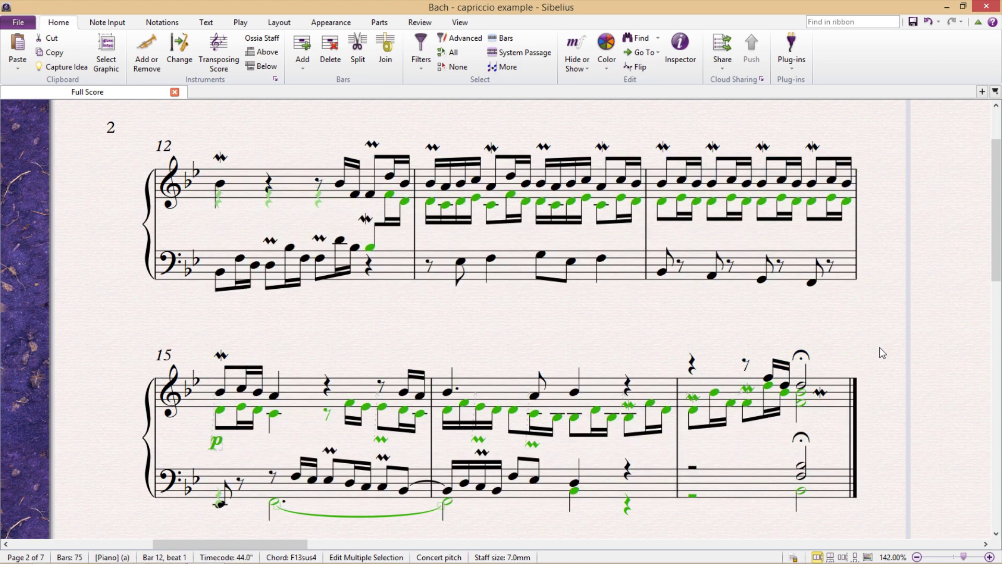
{"action": "key", "text": "Delete"}
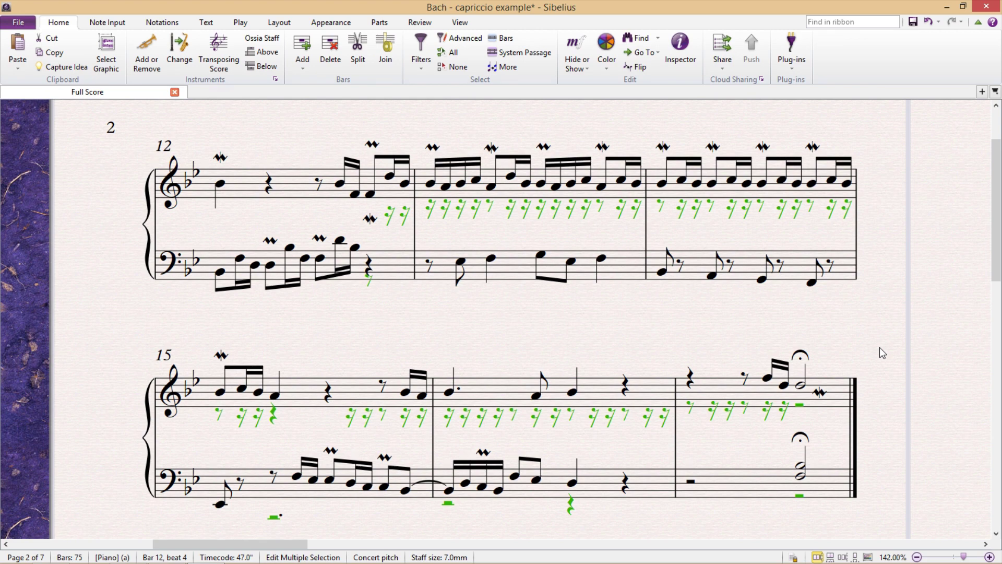
{"action": "key", "text": "Delete"}
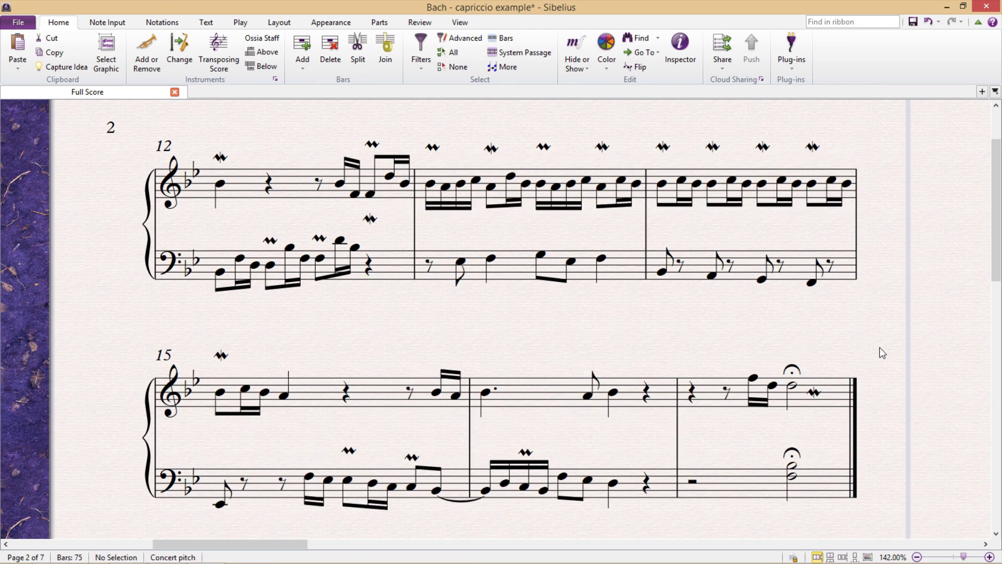
{"action": "key", "text": "ctrl+z"}
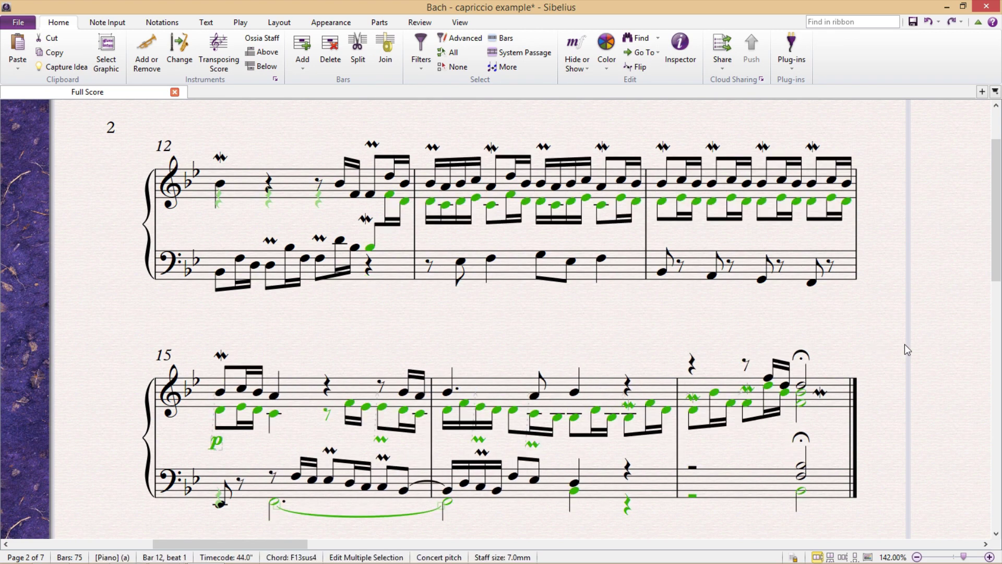
Select bars 12–17 on both staves, try the Delete Voice 2 plug-in, then undo it
{"action": "left_click", "coordinate": [907, 349]}
{"action": "left_click", "coordinate": [778, 482]}
{"action": "left_click", "coordinate": [885, 289]}
{"action": "left_click", "coordinate": [795, 61]}
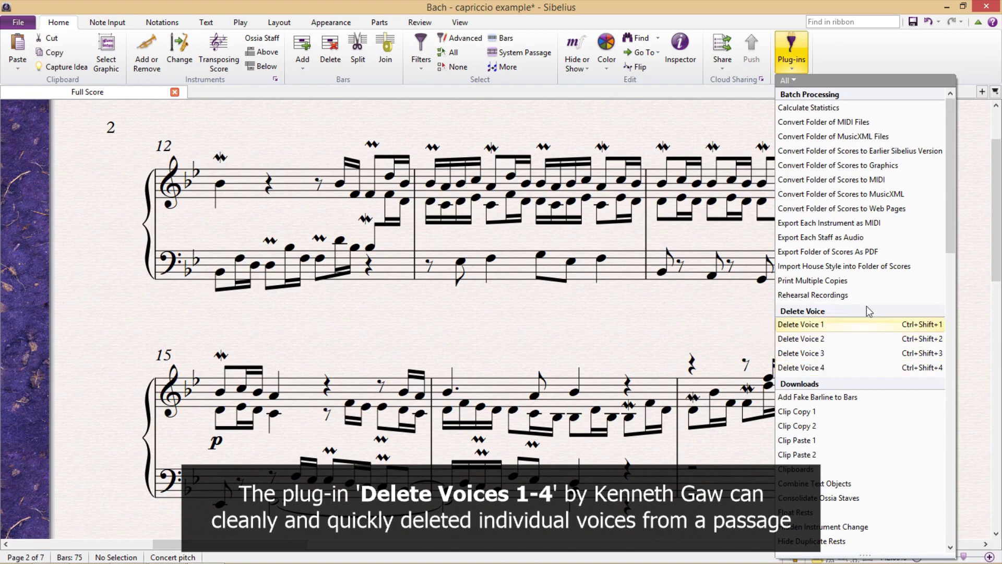
{"action": "left_click", "coordinate": [713, 334]}
{"action": "left_click", "coordinate": [287, 190]}
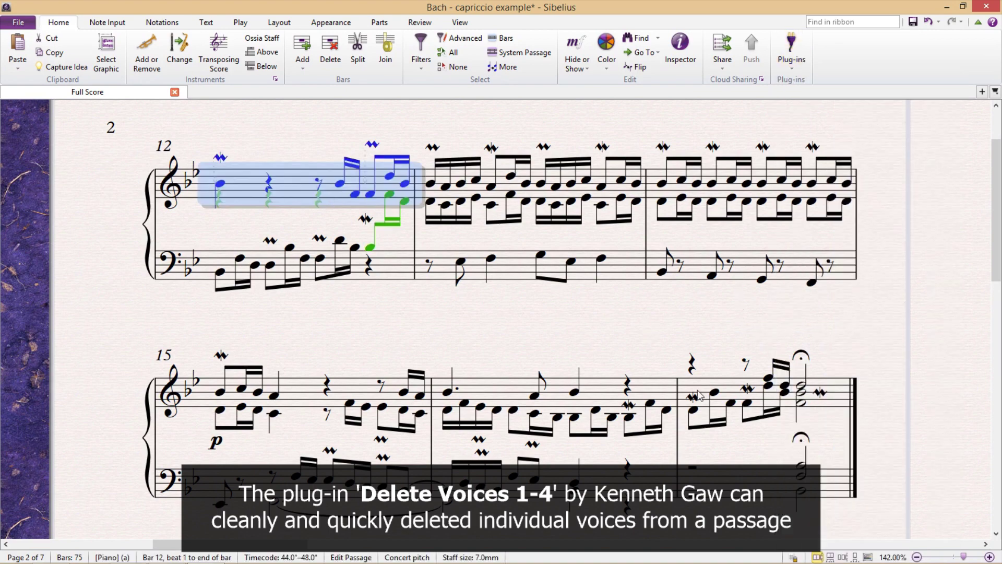
{"action": "left_click", "coordinate": [784, 491], "text": "shift"}
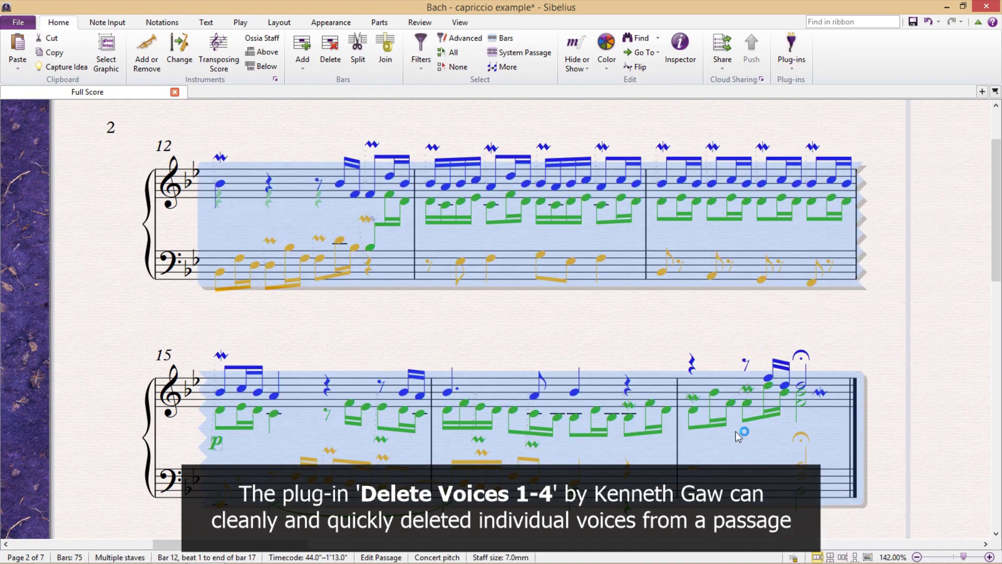
{"action": "left_click", "coordinate": [791, 52]}
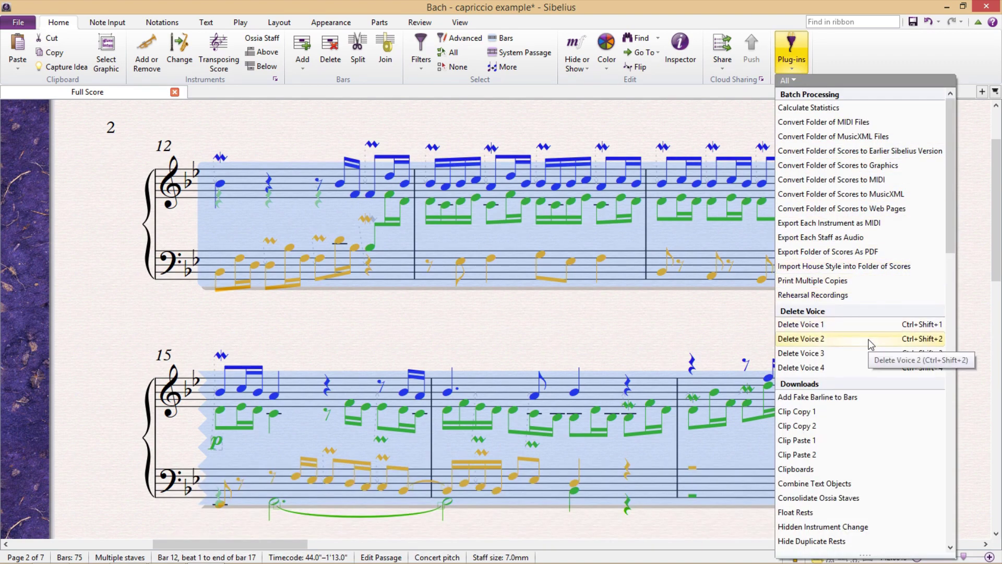
{"action": "left_click", "coordinate": [869, 339]}
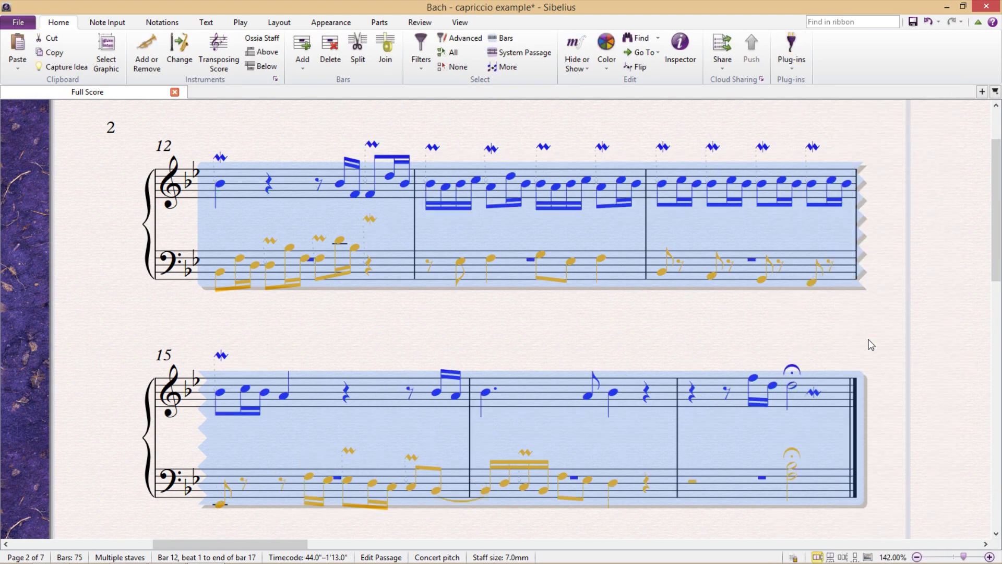
{"action": "key", "text": "ctrl+z"}
{"action": "key", "text": "Escape"}
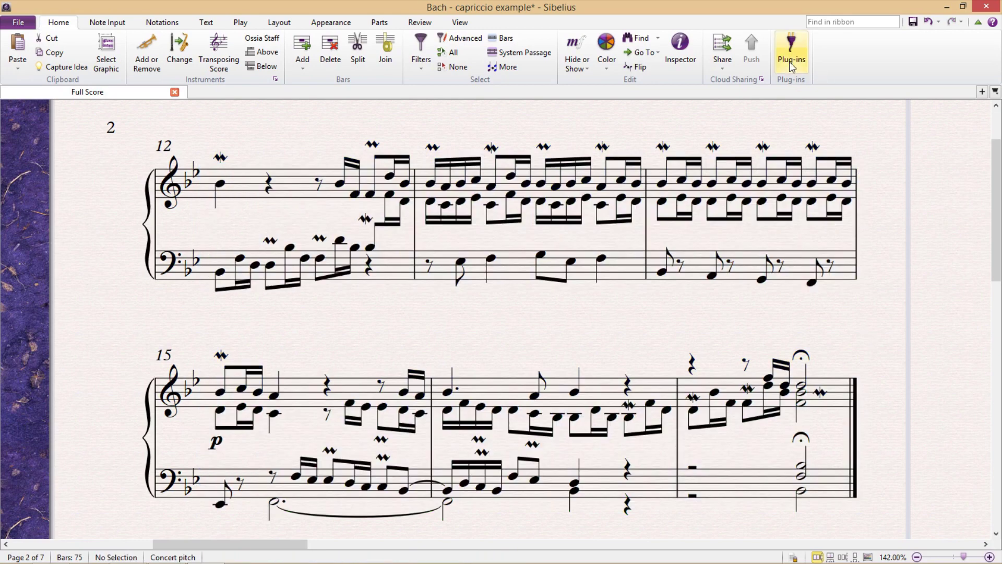
Reselect bars 12–17 and delete voices 2 and 3, leaving only the voice-1 melody
{"action": "left_click", "coordinate": [790, 52]}
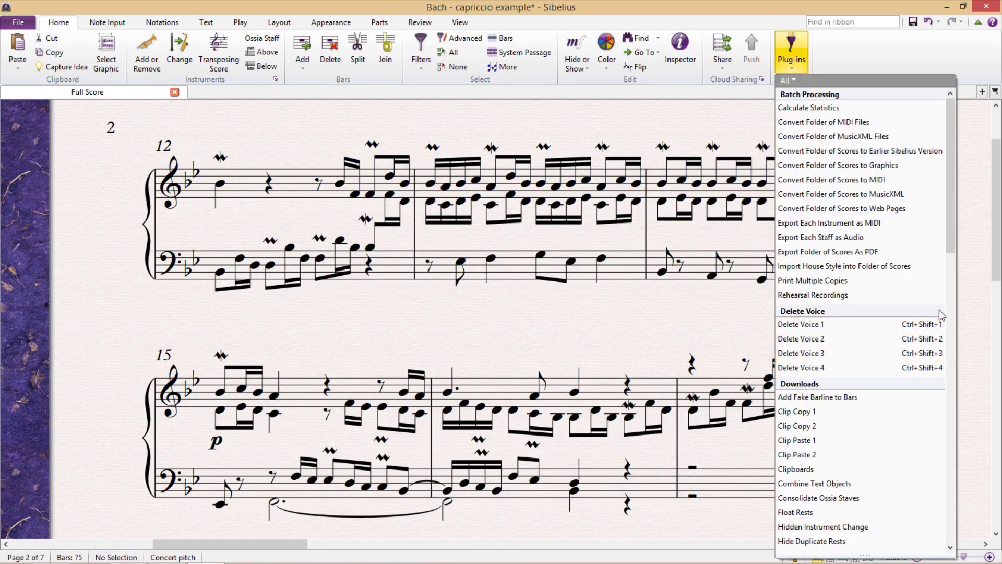
{"action": "left_click", "coordinate": [896, 326]}
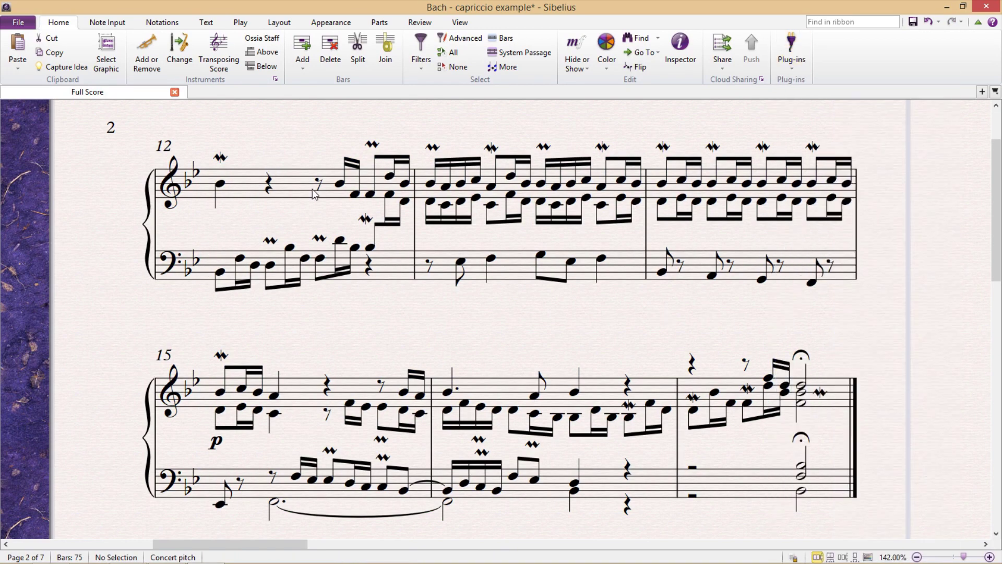
{"action": "left_click", "coordinate": [749, 479], "text": "shift"}
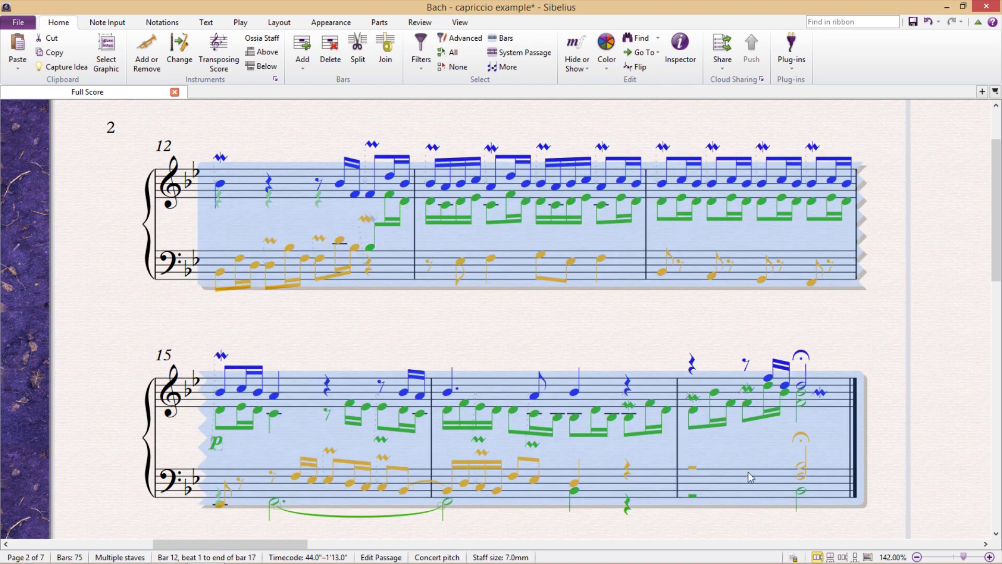
{"action": "key", "text": "ctrl+shift+alt+2"}
{"action": "key", "text": "Delete"}
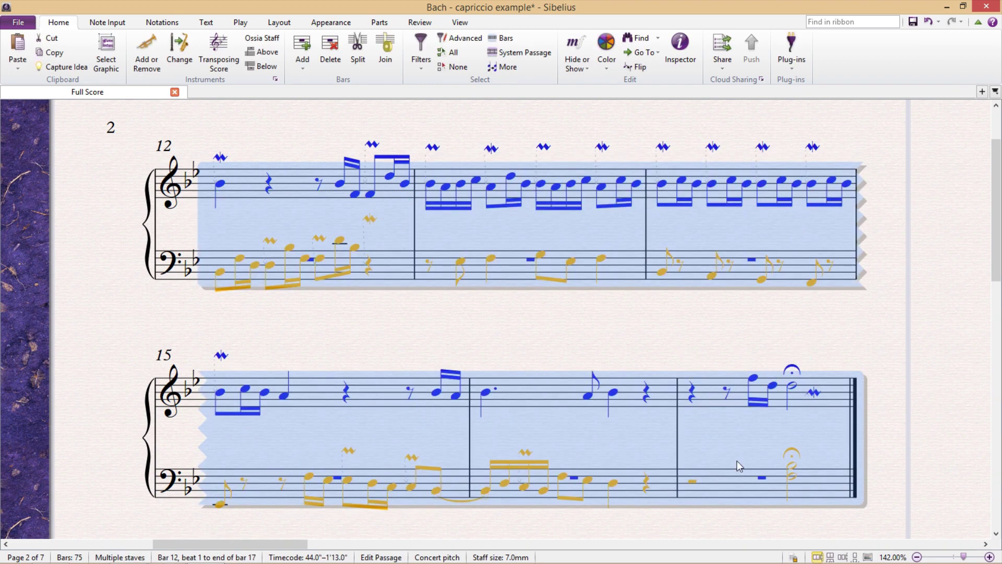
{"action": "key", "text": "ctrl+shift+alt+3"}
{"action": "key", "text": "Delete"}
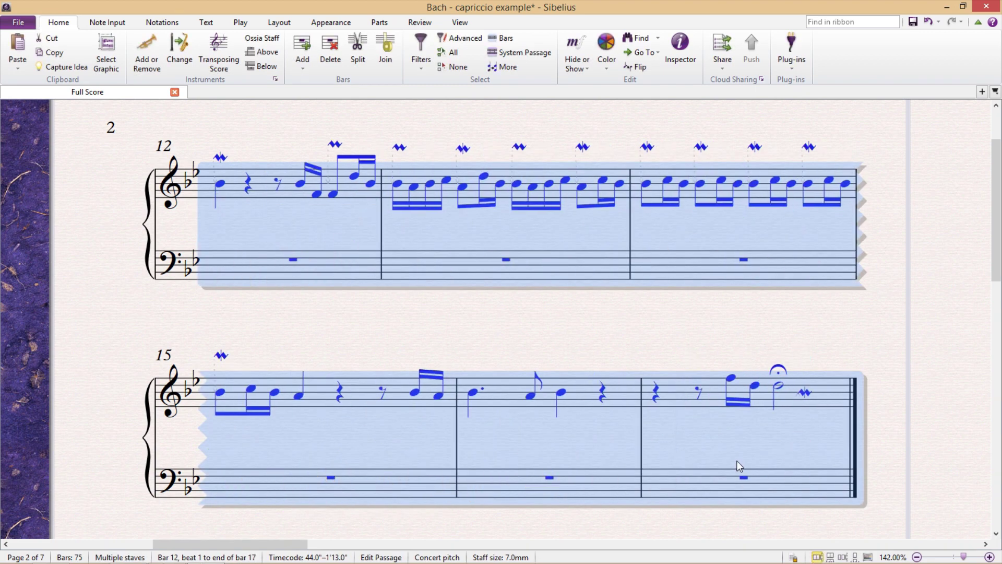